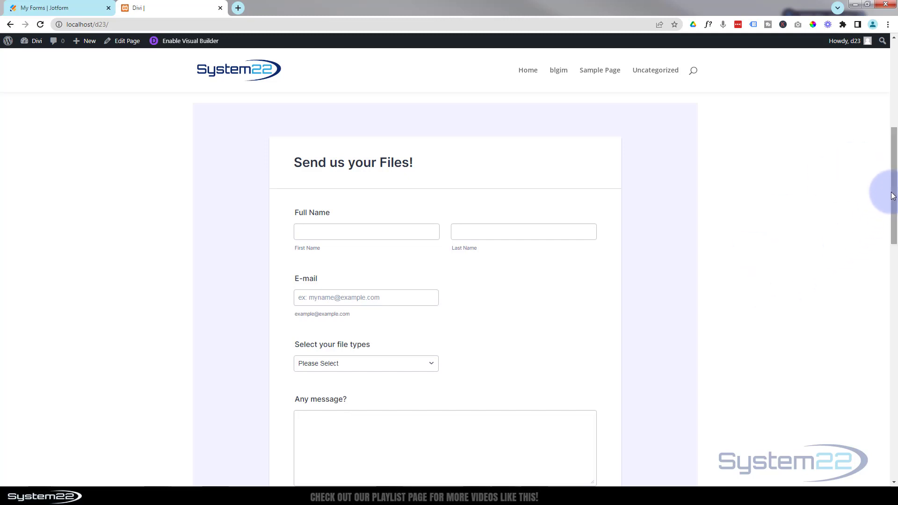
# Look over the embedded "Send us your Files!" form from its name fields to its send button
pyautogui.moveTo(894, 196); pyautogui.dragTo(890, 250)
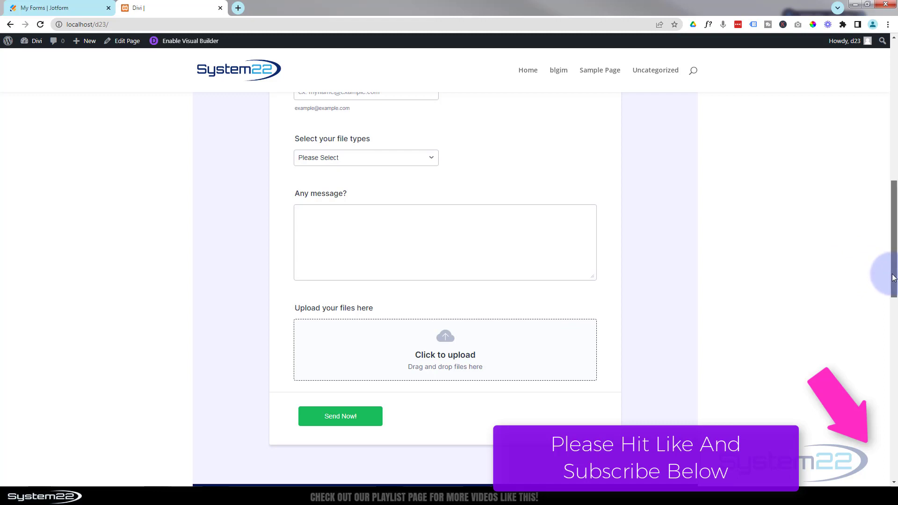
pyautogui.scroll(2, 893, 261)
pyautogui.moveTo(895, 228); pyautogui.dragTo(895, 129)
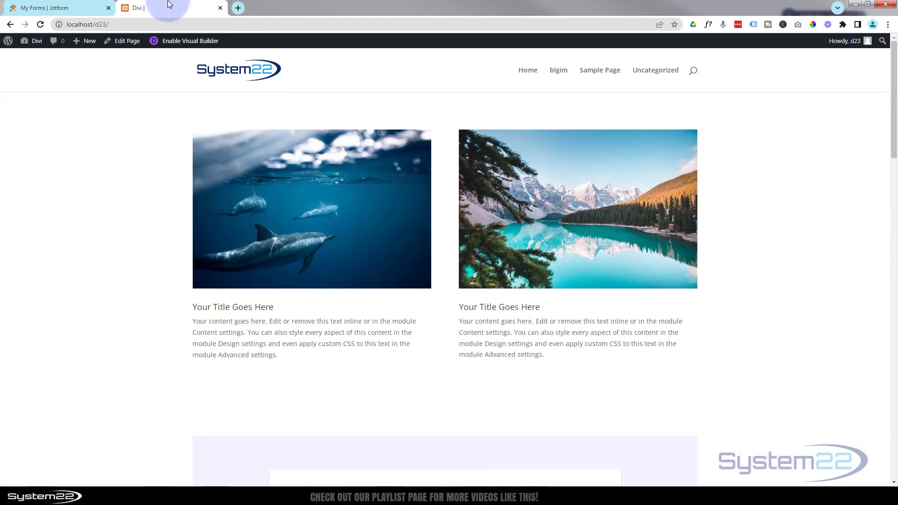
# Switch to Jotform's My Forms page and dismiss the "Help us understand your needs" survey
pyautogui.click(50, 8)
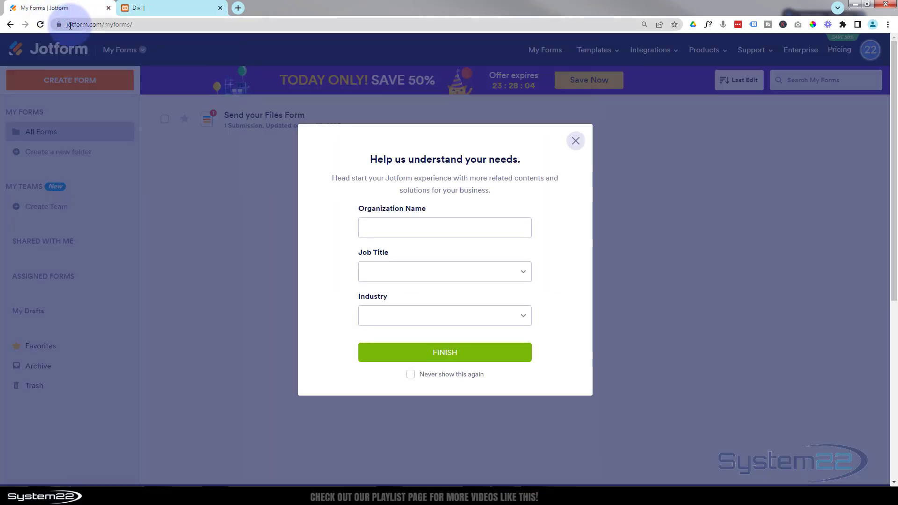
pyautogui.moveTo(140, 23); pyautogui.dragTo(100, 23)
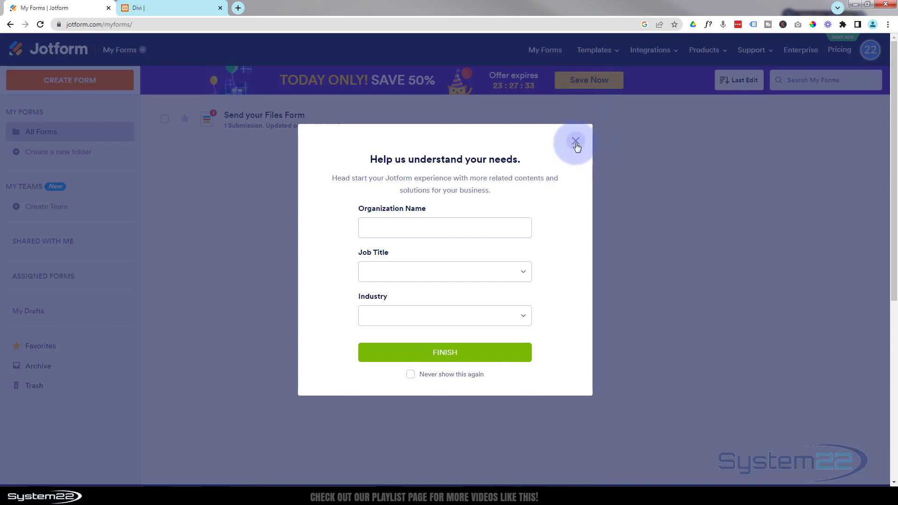
pyautogui.click(576, 142)
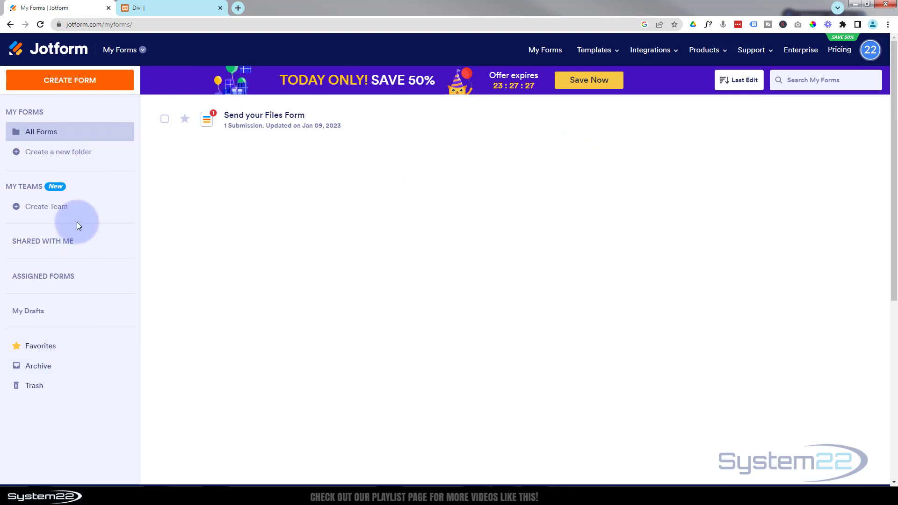
# Start creating a form from a template and show the File Upload Forms category
pyautogui.click(77, 82)
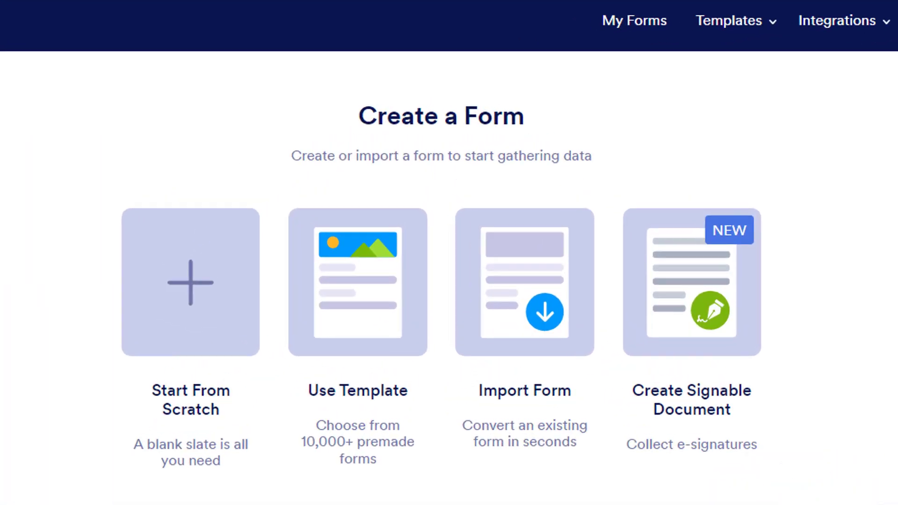
pyautogui.click(296, 220)
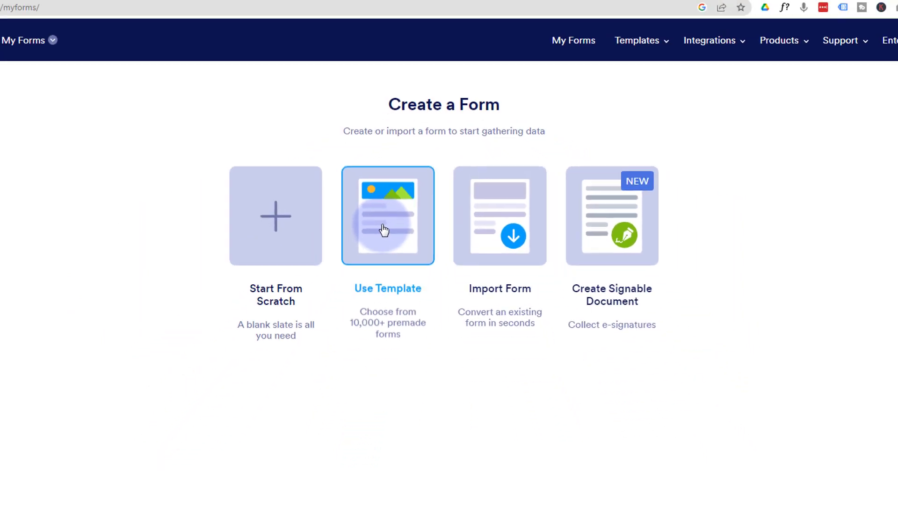
pyautogui.click(383, 229)
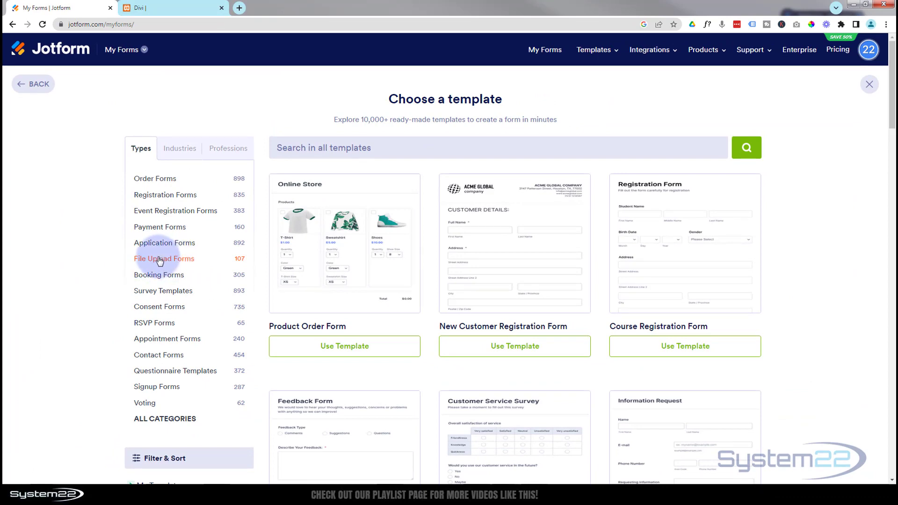
pyautogui.click(160, 261)
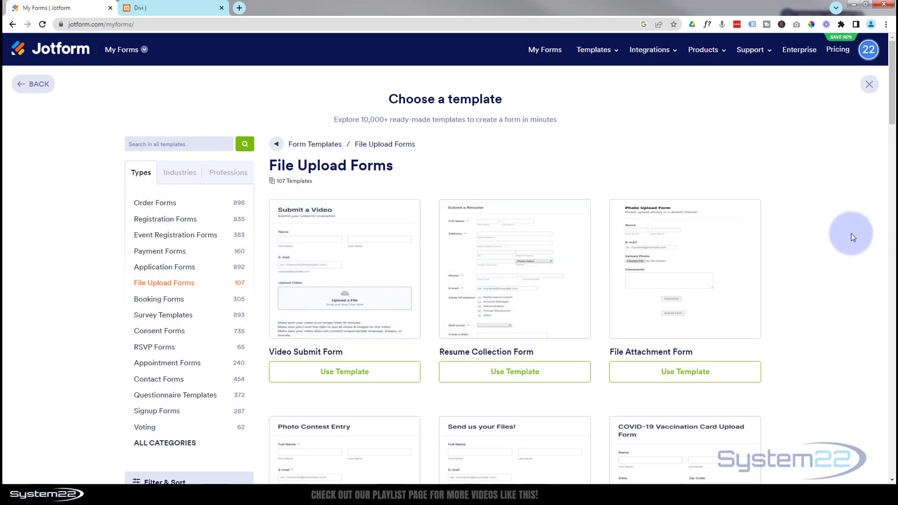
# Create the form from the "Send your Files Form" template
pyautogui.scroll(-3, 851, 235)
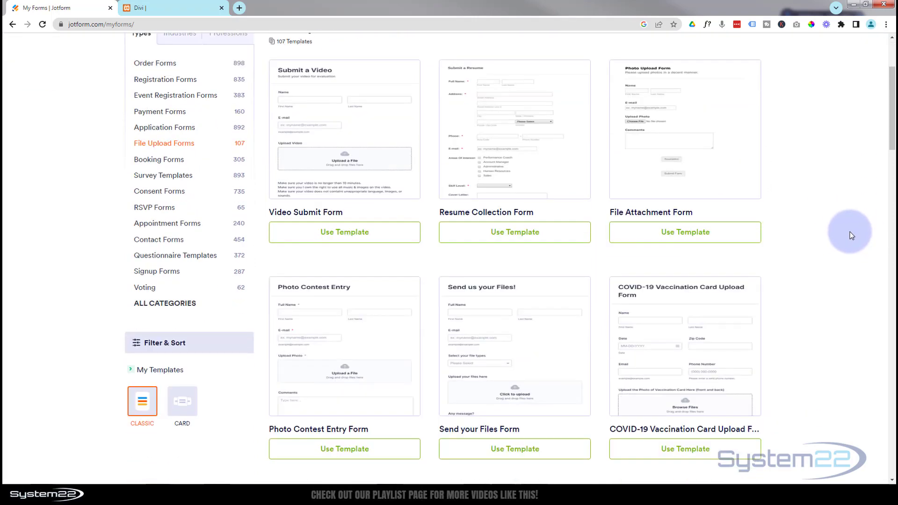
pyautogui.scroll(-4, 850, 231)
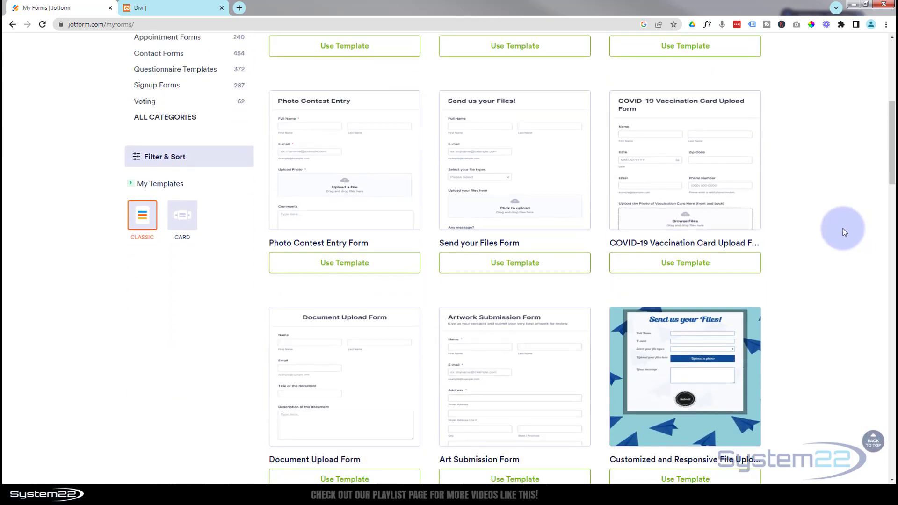
pyautogui.scroll(3, 843, 228)
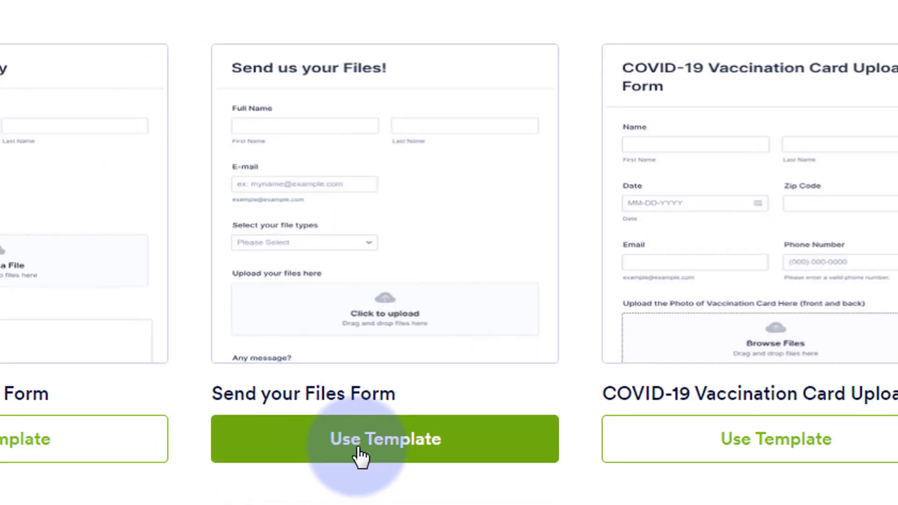
pyautogui.click(350, 459)
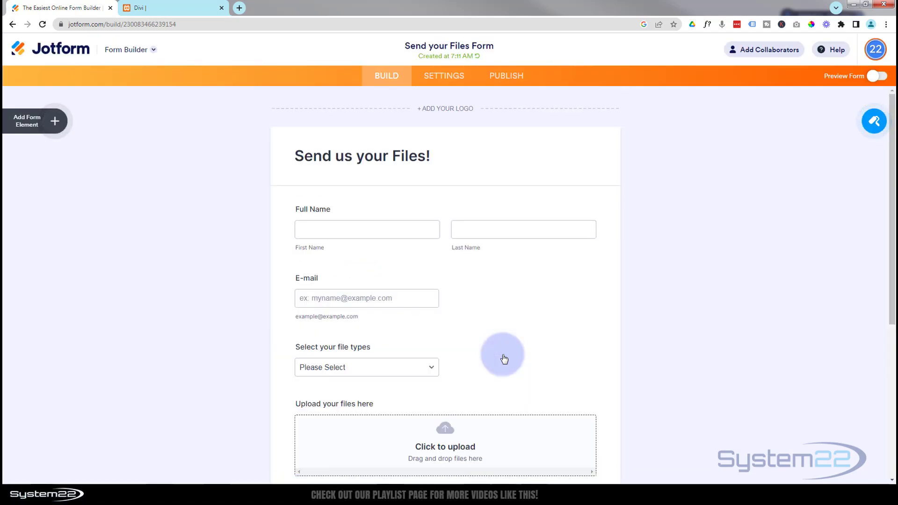
# Replace the form's heading text with "Contact Us Today!"
pyautogui.scroll(-5, 196, 241)
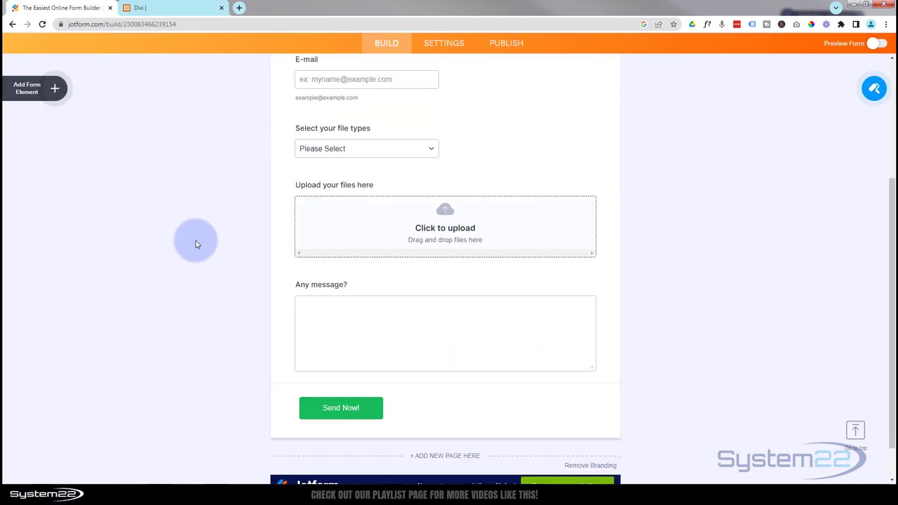
pyautogui.scroll(5, 196, 240)
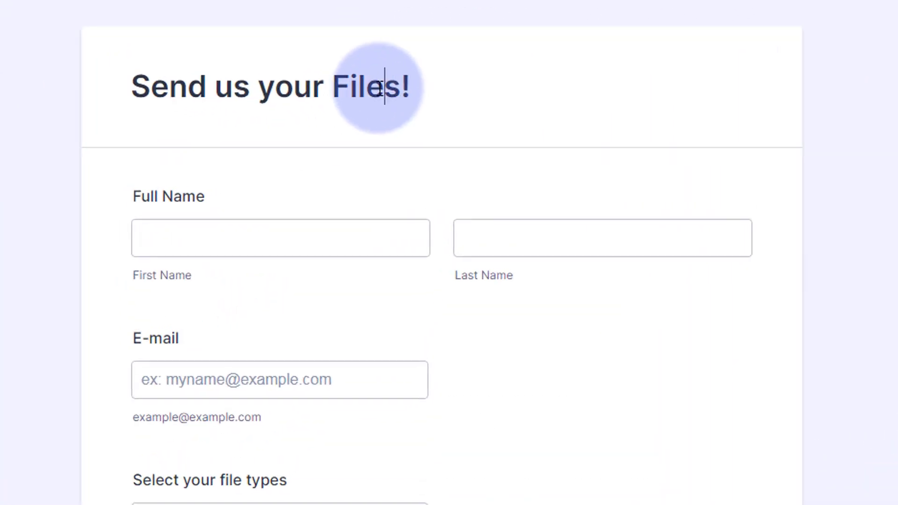
pyautogui.click(381, 87)
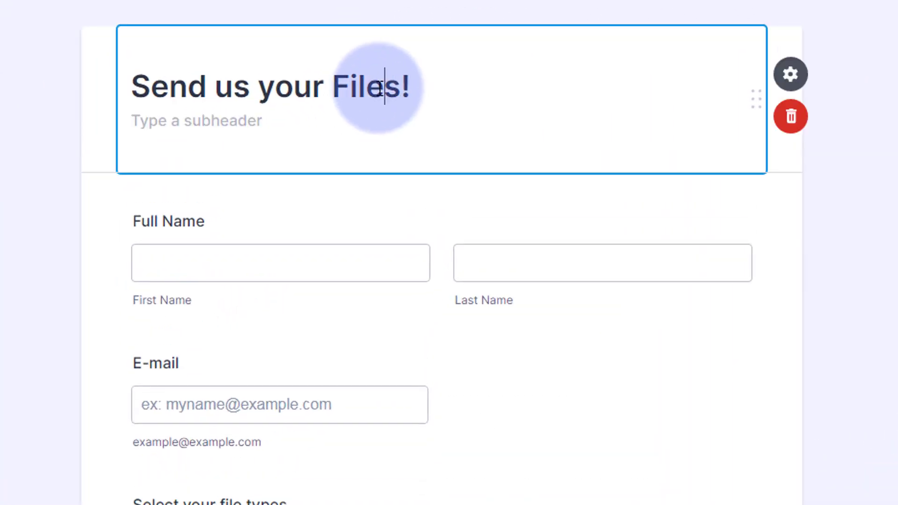
pyautogui.press('BackSpace')
pyautogui.press('BackSpace')
pyautogui.press('BackSpace')
pyautogui.press('BackSpace')
pyautogui.press('BackSpace')
pyautogui.press('BackSpace')
pyautogui.press('BackSpace')
pyautogui.press('BackSpace')
pyautogui.press('BackSpace')
pyautogui.press('BackSpace')
pyautogui.press('BackSpace')
pyautogui.press('BackSpace')
pyautogui.press('BackSpace')
pyautogui.press('BackSpace')
pyautogui.press('BackSpace')
pyautogui.press('BackSpace')
pyautogui.press('BackSpace')
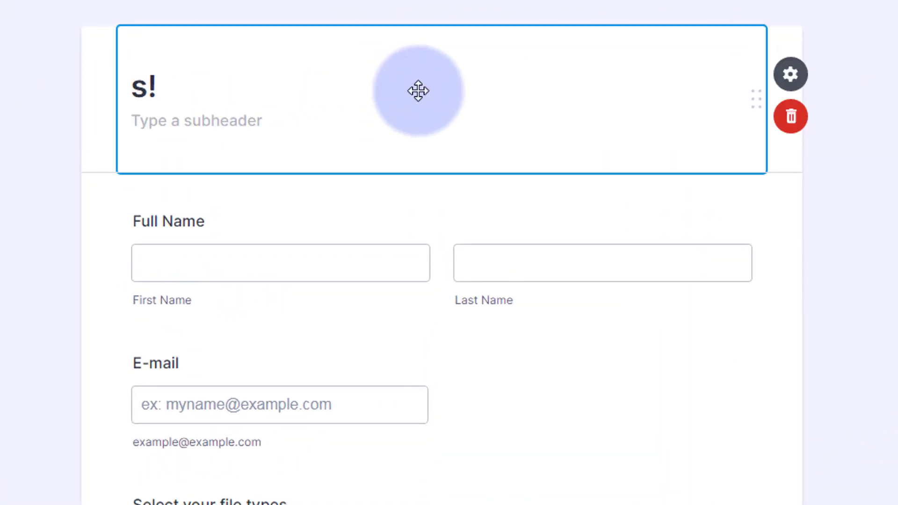
pyautogui.press('Delete')
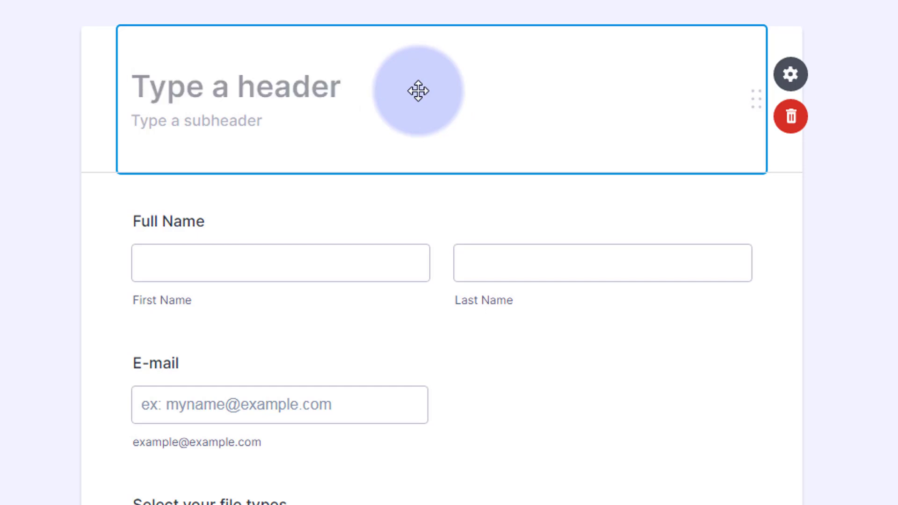
pyautogui.write('Contact Us Today!')
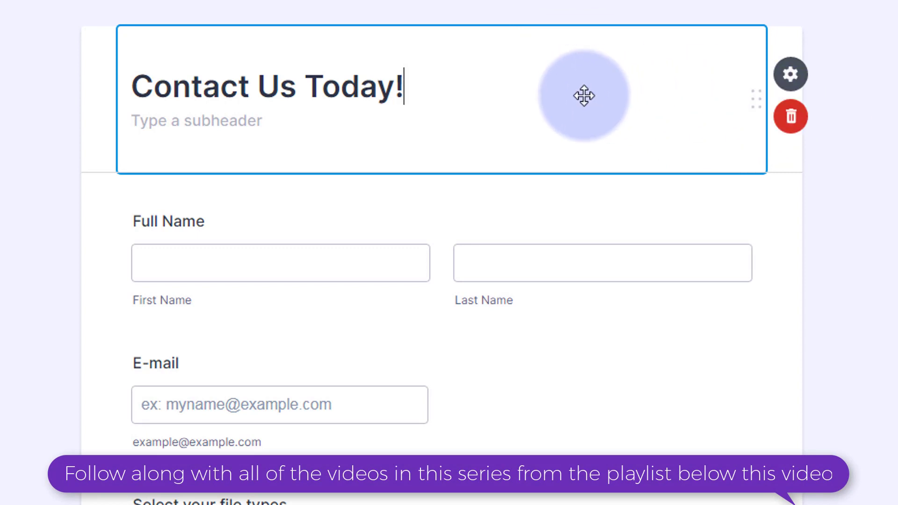
pyautogui.moveTo(583, 90); pyautogui.dragTo(547, 110)
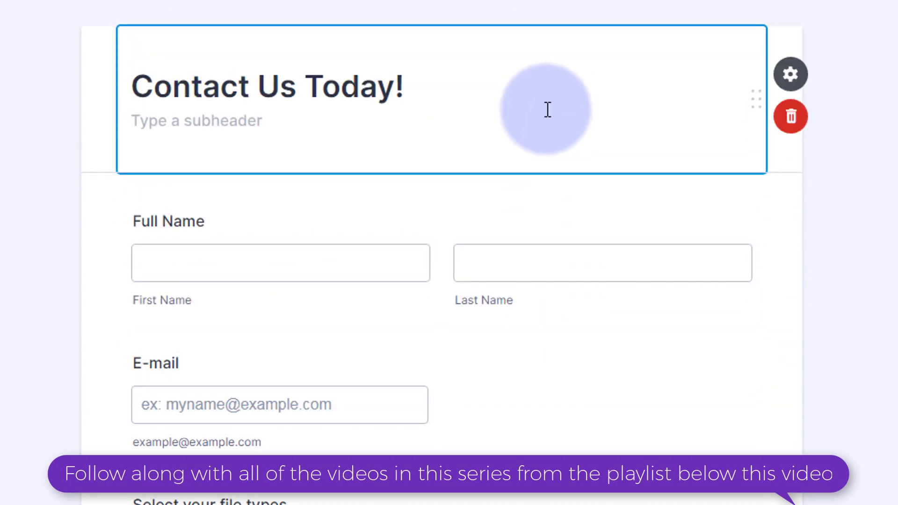
pyautogui.click(687, 274)
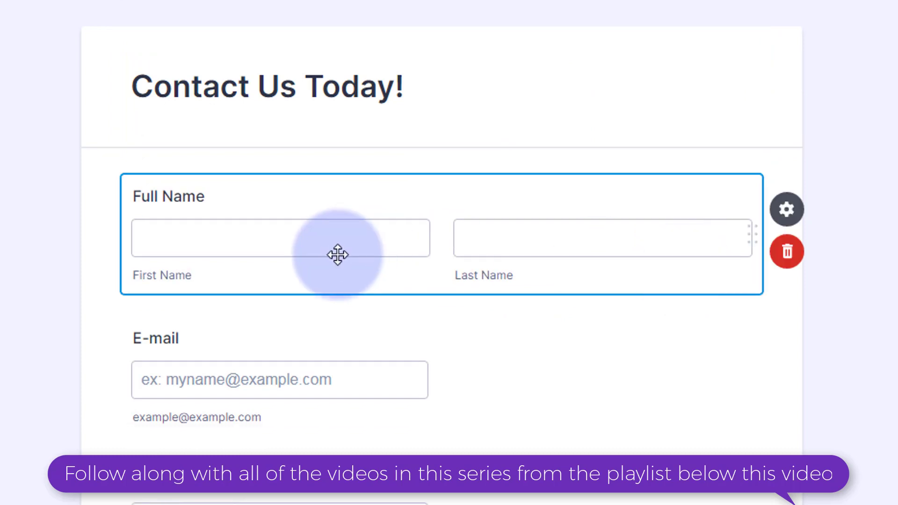
# Open the choices of the "Select your file types" dropdown for editing and look through them without changing any
pyautogui.scroll(-4, 573, 430)
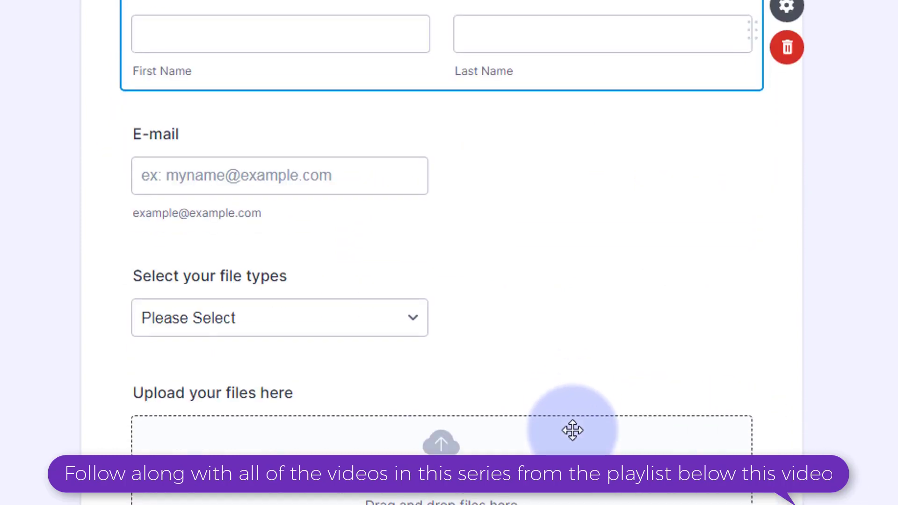
pyautogui.scroll(-1, 572, 430)
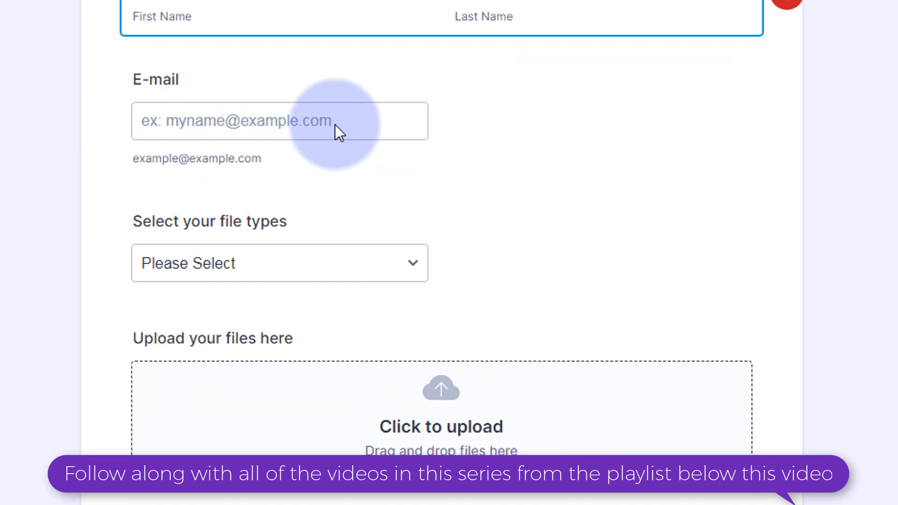
pyautogui.click(411, 263)
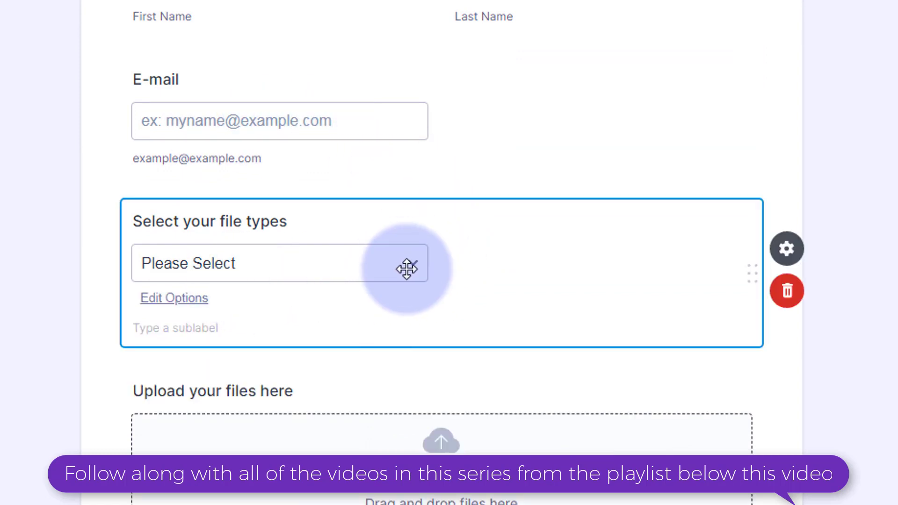
pyautogui.click(191, 305)
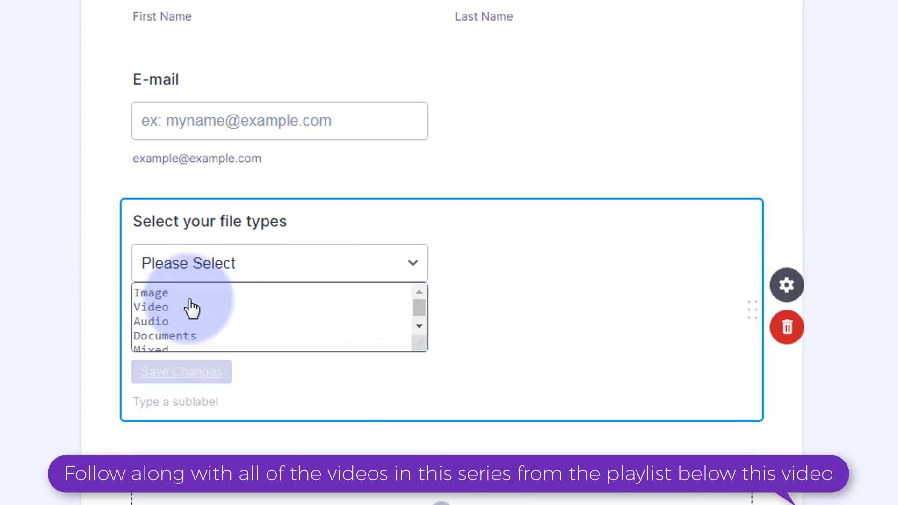
pyautogui.doubleClick(168, 336)
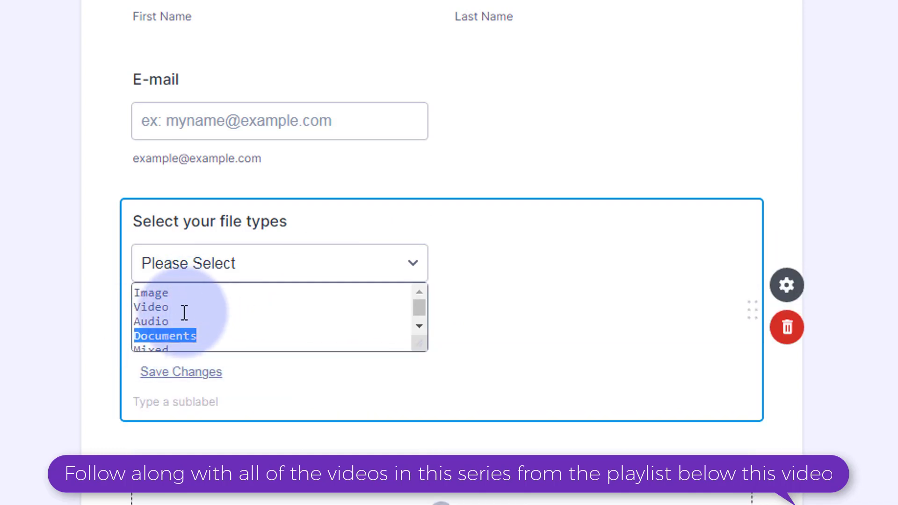
pyautogui.scroll(-1, 423, 309)
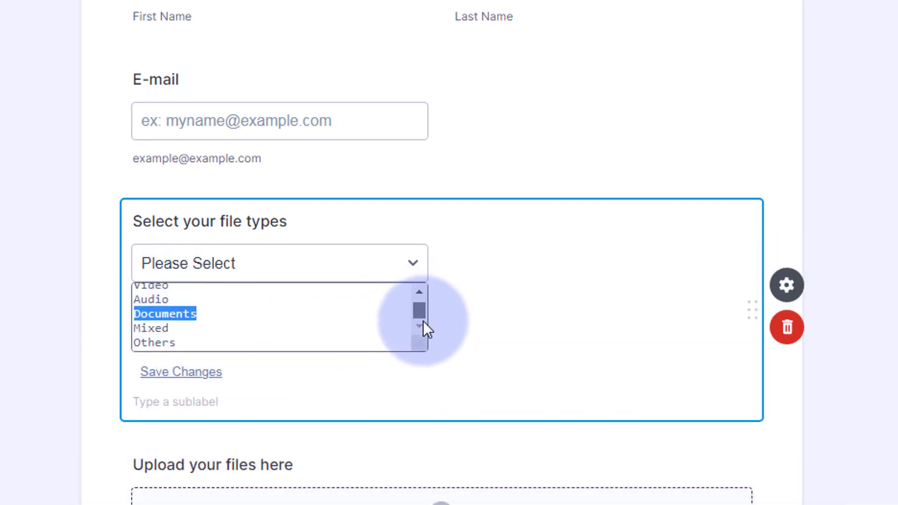
pyautogui.click(419, 292)
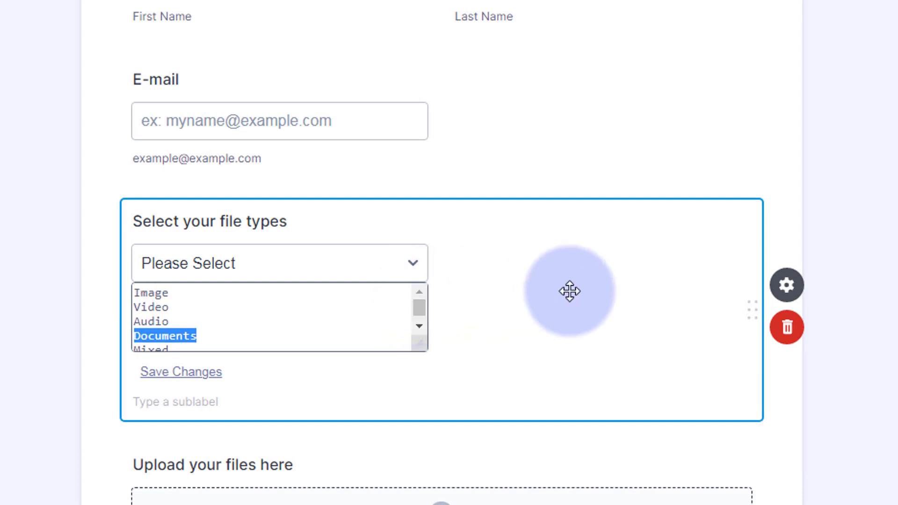
pyautogui.click(634, 168)
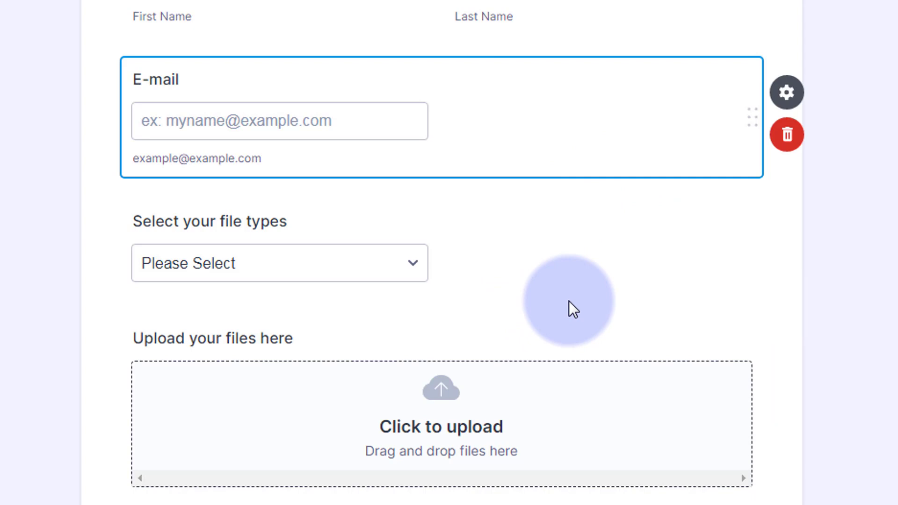
# Move the "Upload your files here" field below the "Any message?" field
pyautogui.scroll(-4, 608, 284)
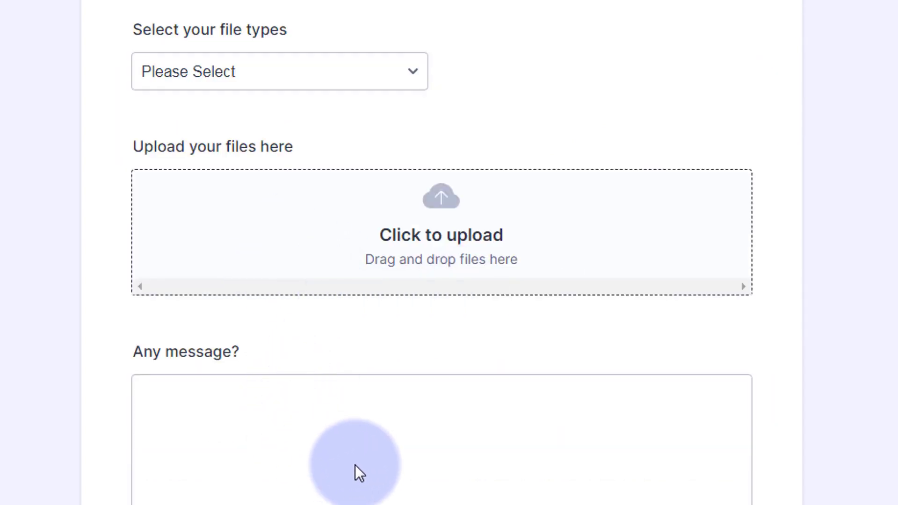
pyautogui.click(552, 223)
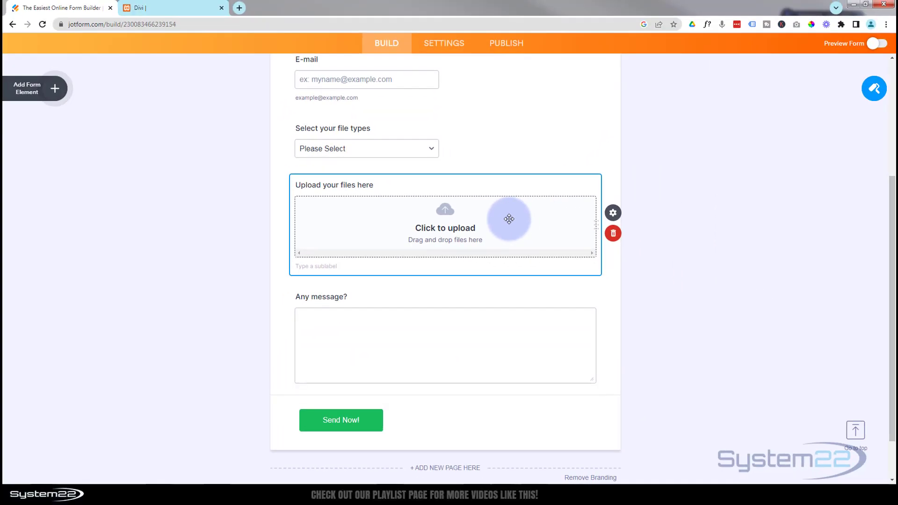
pyautogui.moveTo(509, 219); pyautogui.dragTo(515, 333)
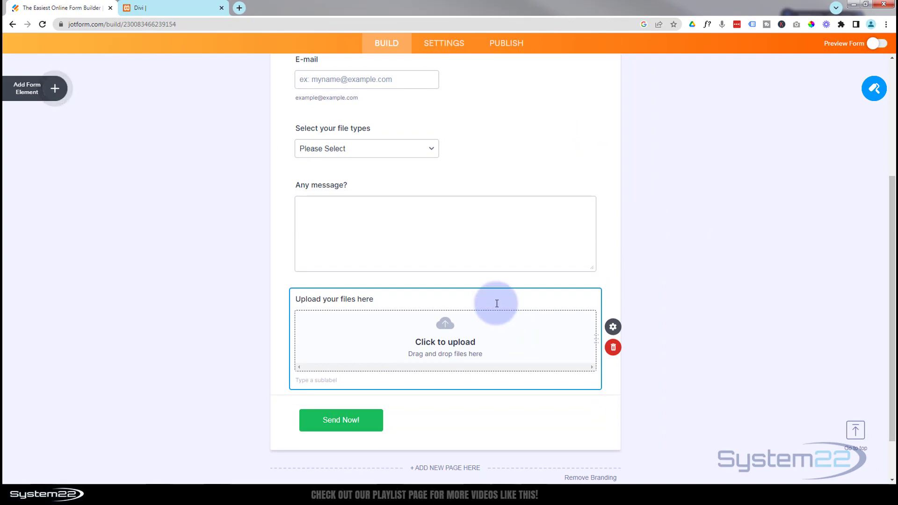
# Set the form's title to "File Upload" in the form settings
pyautogui.scroll(5, 496, 303)
pyautogui.click(443, 79)
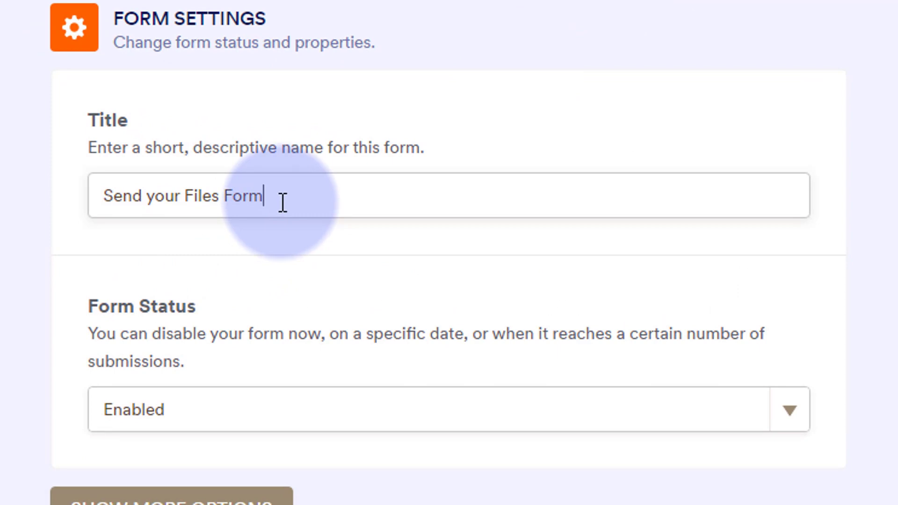
pyautogui.moveTo(283, 202); pyautogui.dragTo(103, 198)
pyautogui.write('File U')
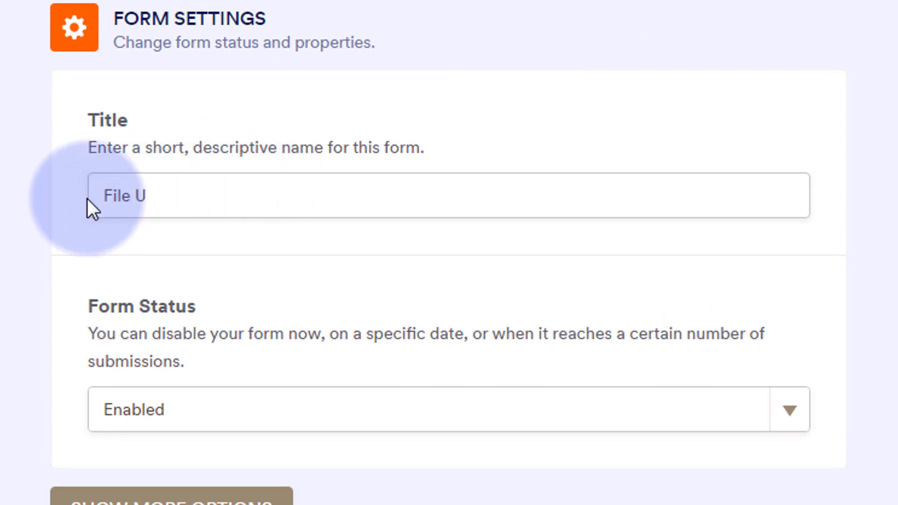
pyautogui.write('pload')
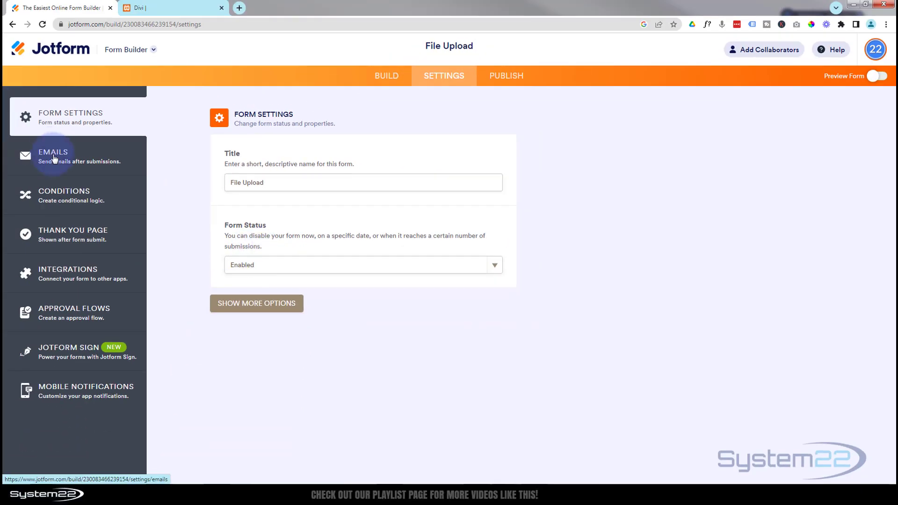
# Replace the recipient address of the Notification 1 email with the site owner's e-mail address and save the notification
pyautogui.click(56, 154)
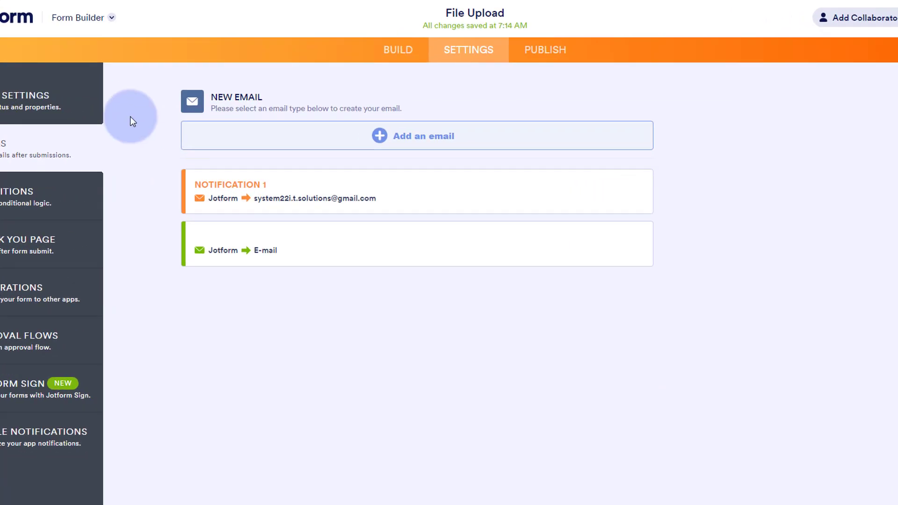
pyautogui.moveTo(364, 199)
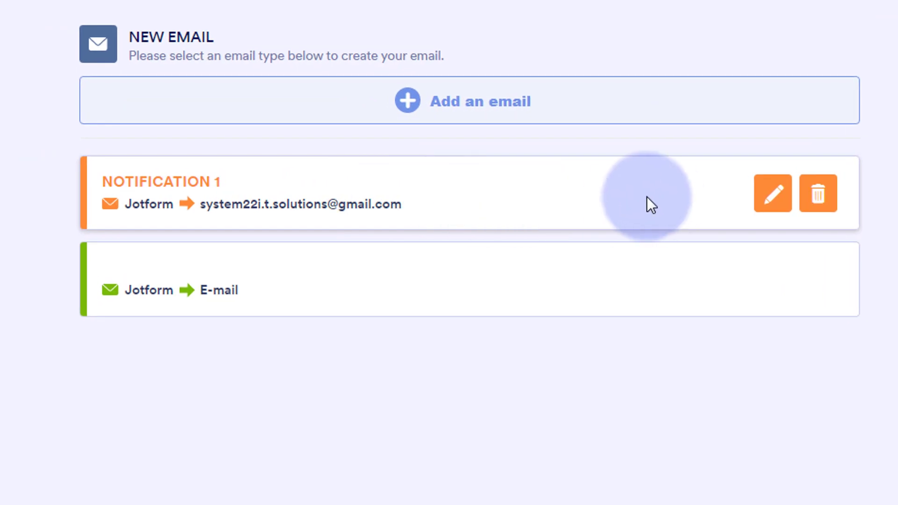
pyautogui.click(774, 201)
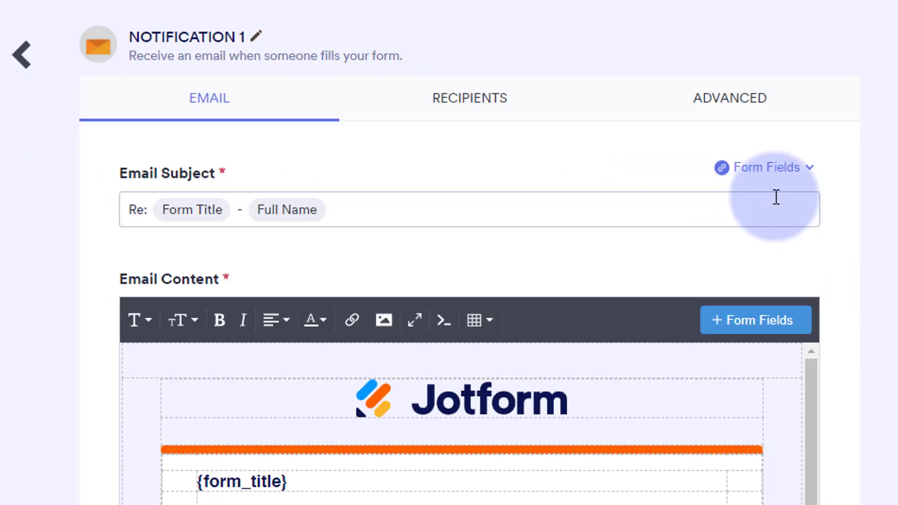
pyautogui.click(475, 104)
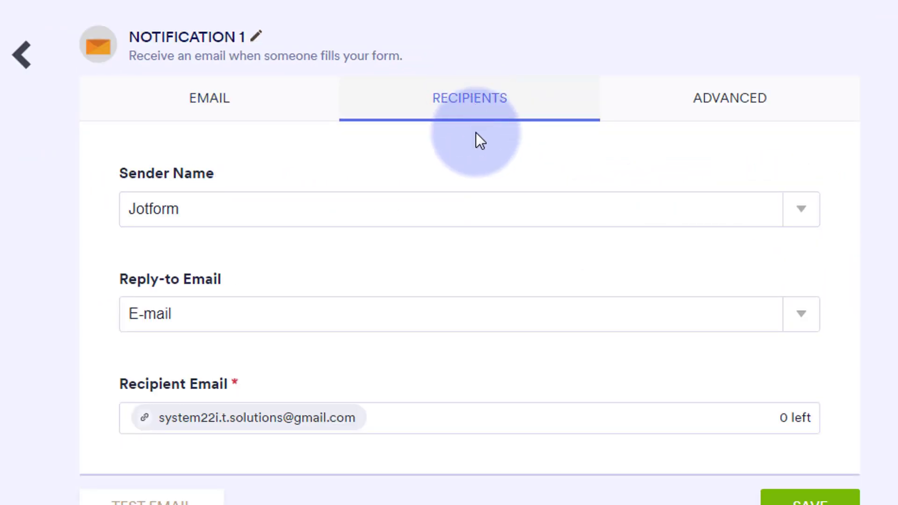
pyautogui.click(353, 417)
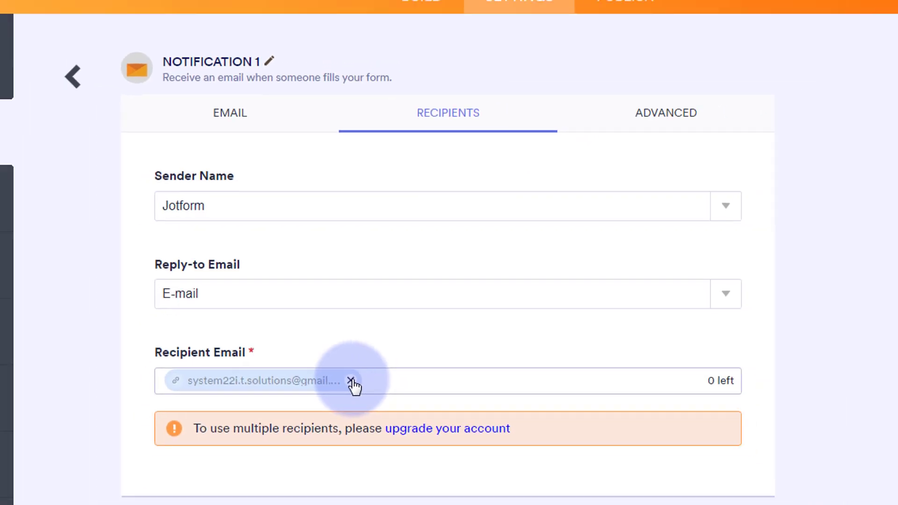
pyautogui.click(351, 381)
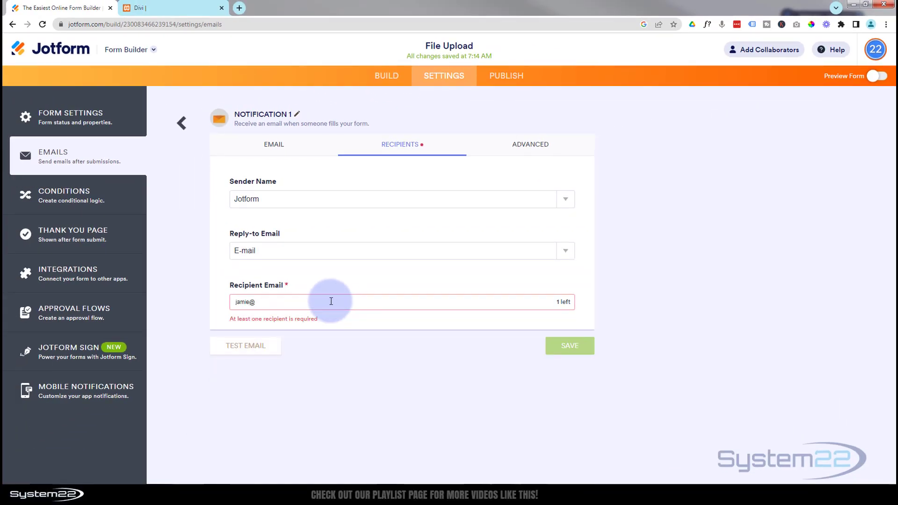
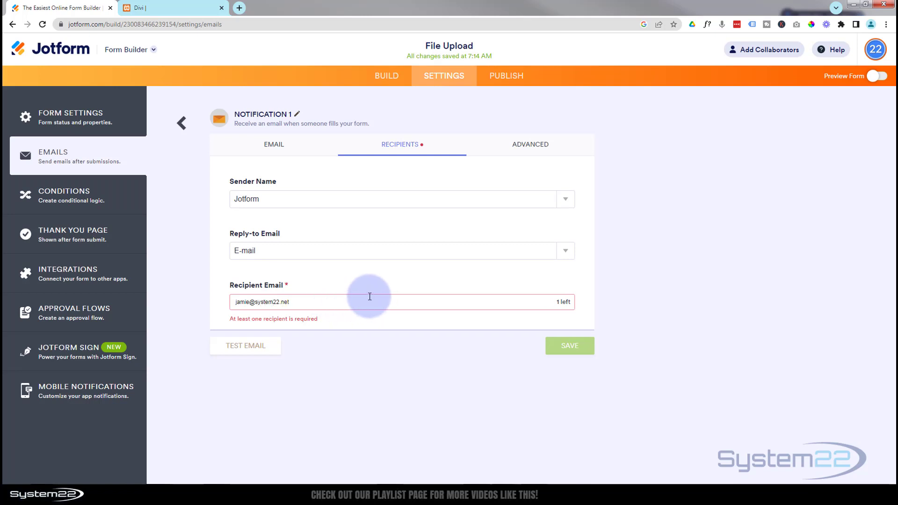
pyautogui.press('Return')
pyautogui.click(584, 348)
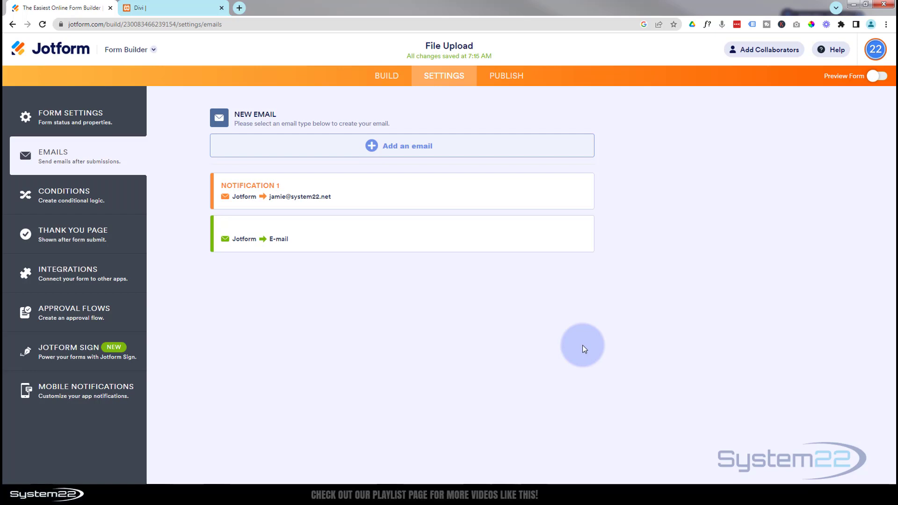
# Look through the conditions, thank you page, integrations, approval flows, Jotform Sign and mobile notifications settings, then return to the emails settings
pyautogui.click(61, 200)
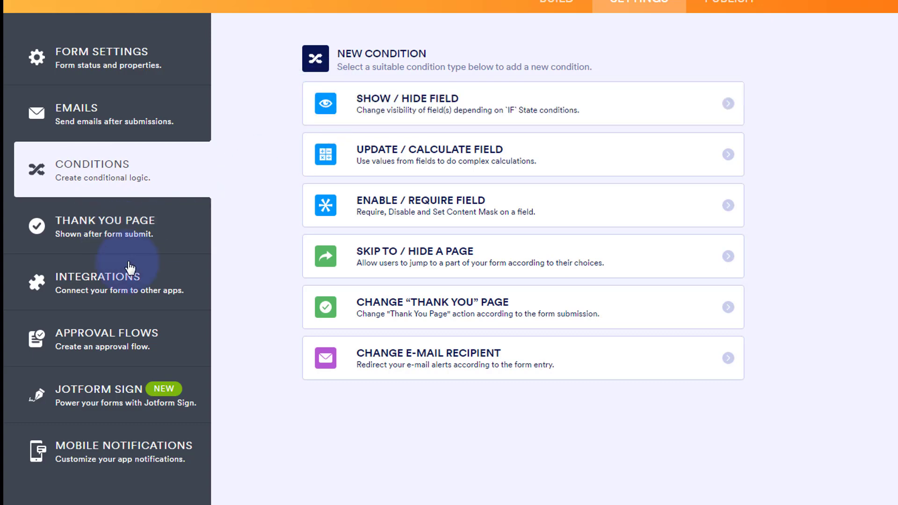
pyautogui.click(96, 240)
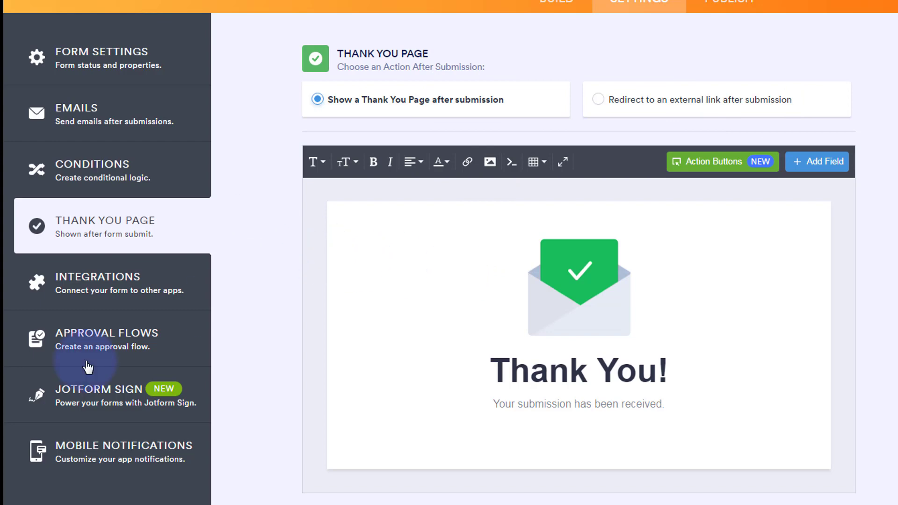
pyautogui.click(122, 302)
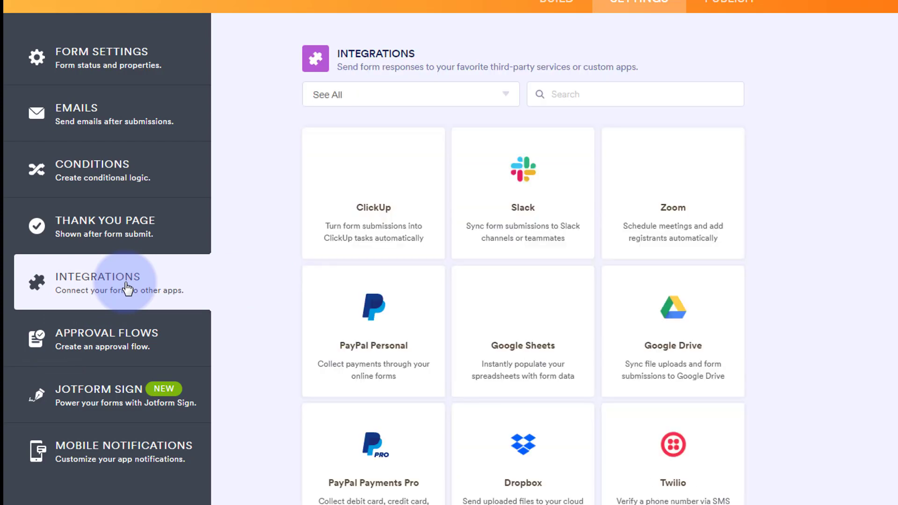
pyautogui.click(110, 350)
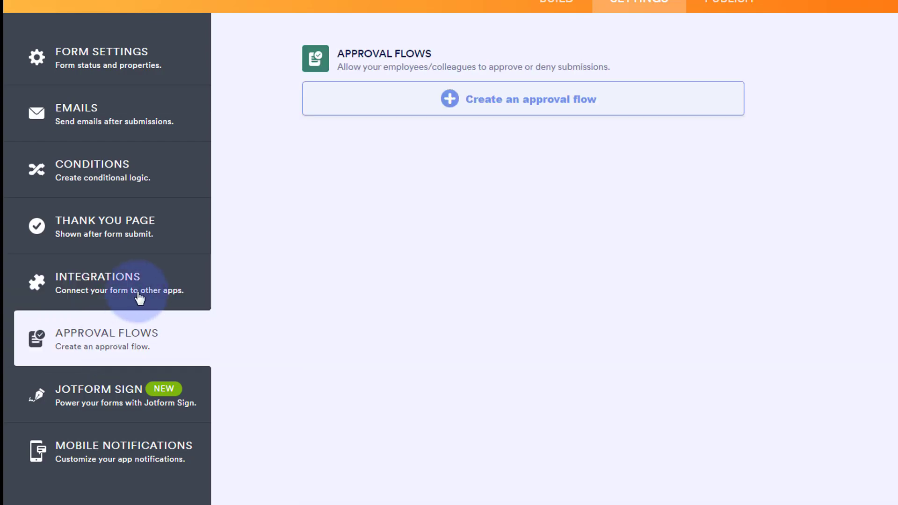
pyautogui.click(106, 398)
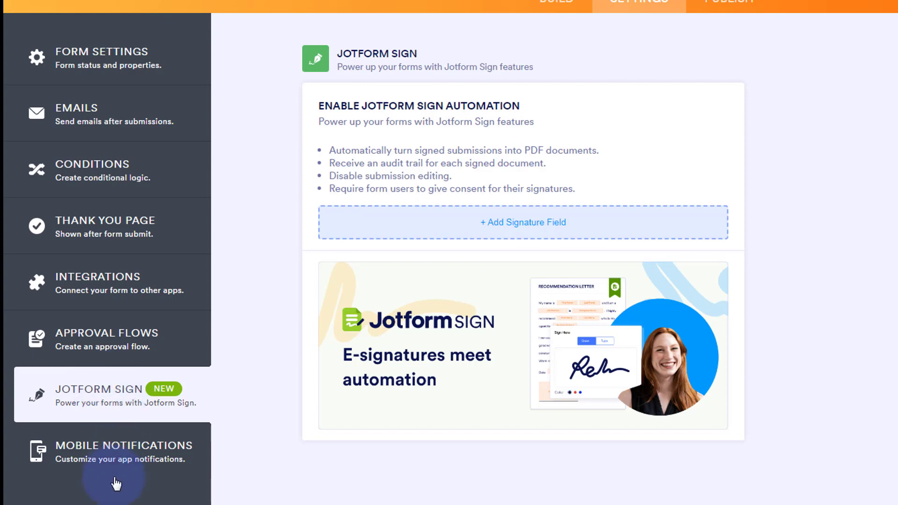
pyautogui.click(112, 462)
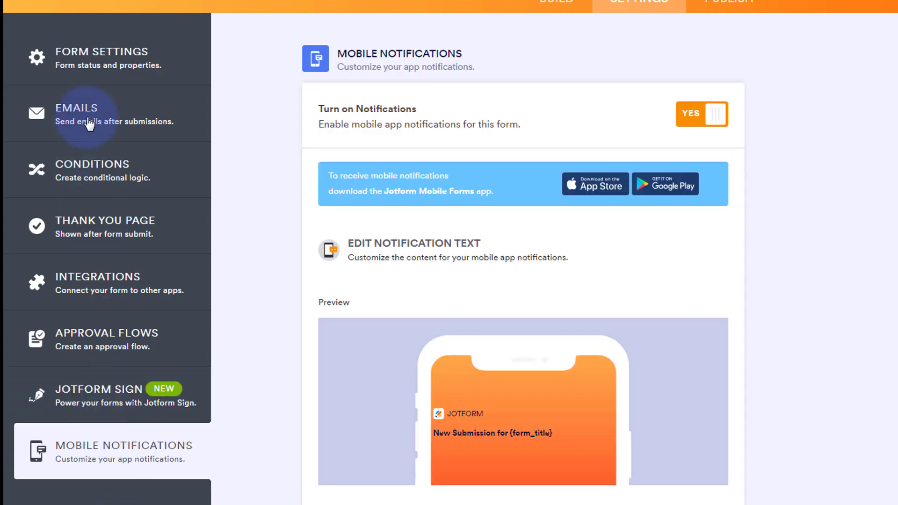
pyautogui.click(63, 127)
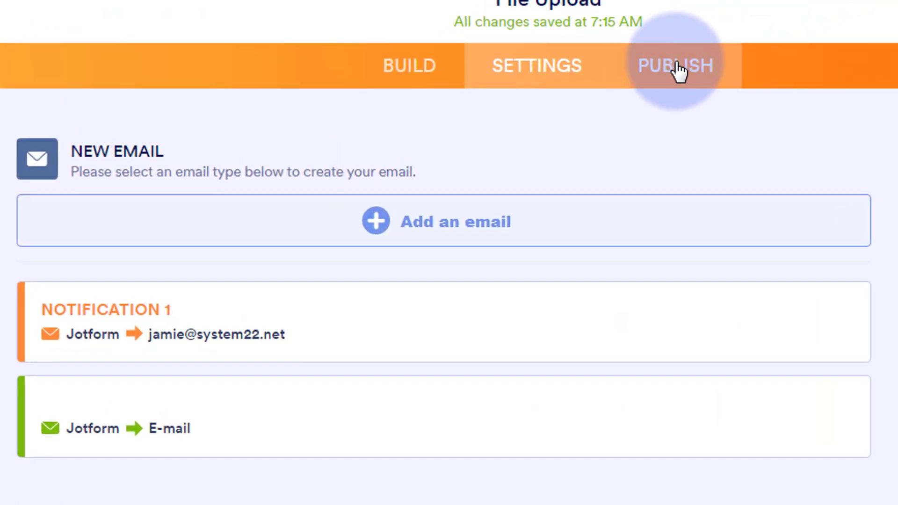
# Copy the form's embed script from the publishing options
pyautogui.click(679, 70)
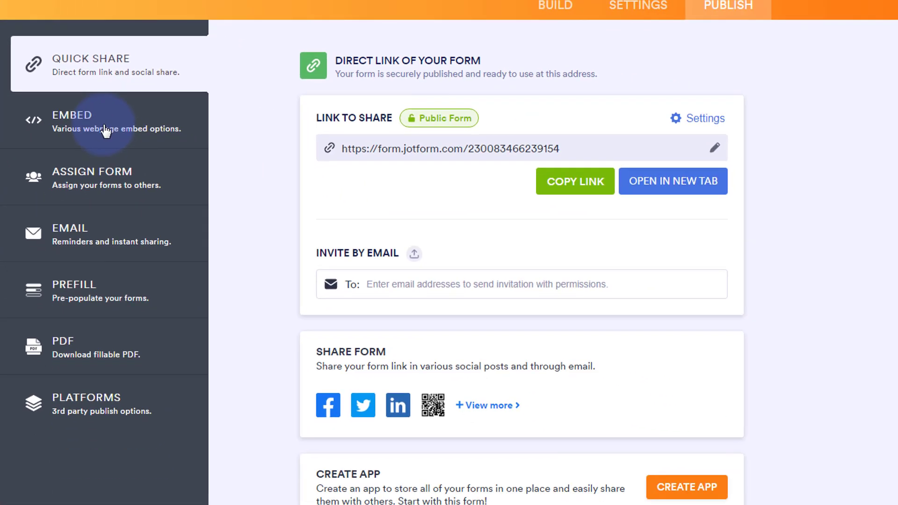
pyautogui.click(106, 132)
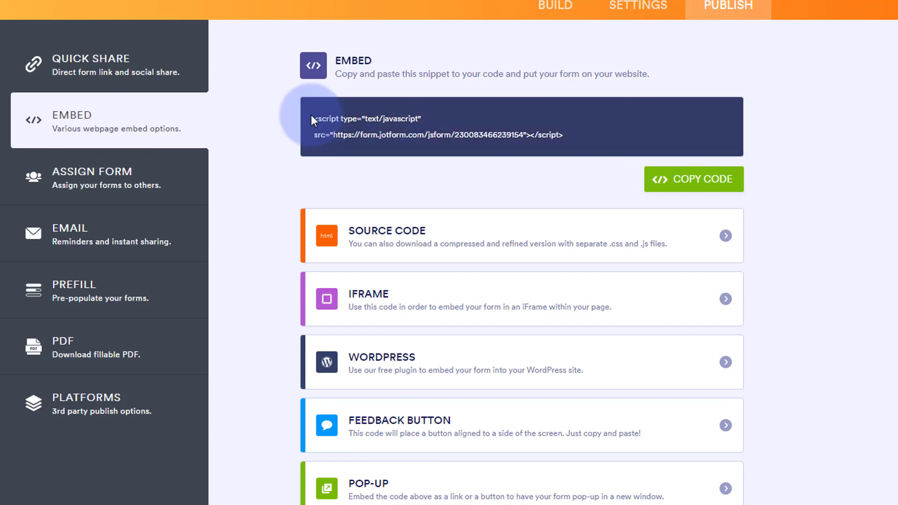
pyautogui.click(689, 178)
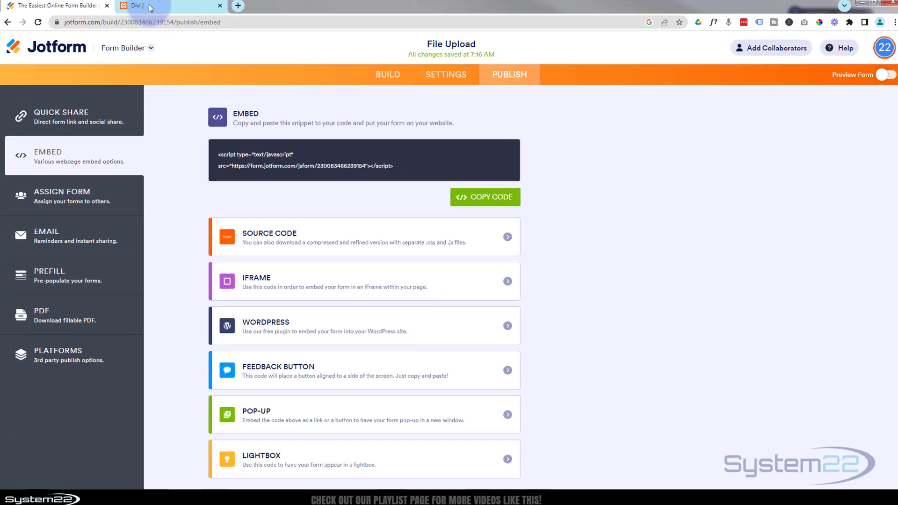
# Switch to the Divi site, edit the page in the Visual Builder and delete the module between the blurbs and "PARALLAX TEXT MASK"
pyautogui.click(169, 8)
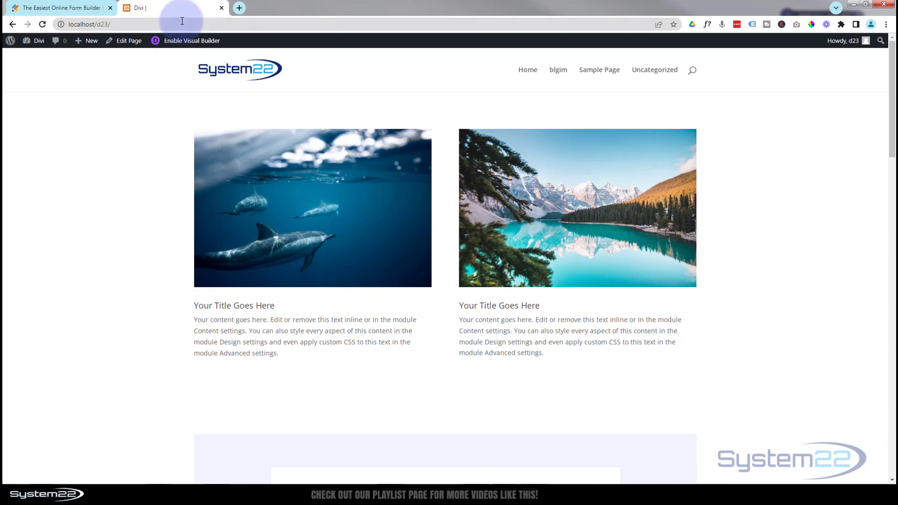
pyautogui.click(183, 42)
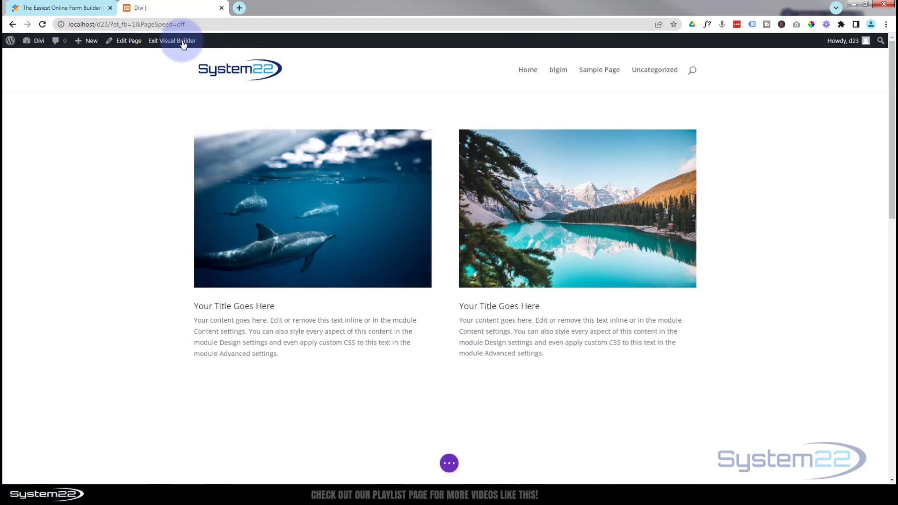
pyautogui.scroll(-5, 172, 120)
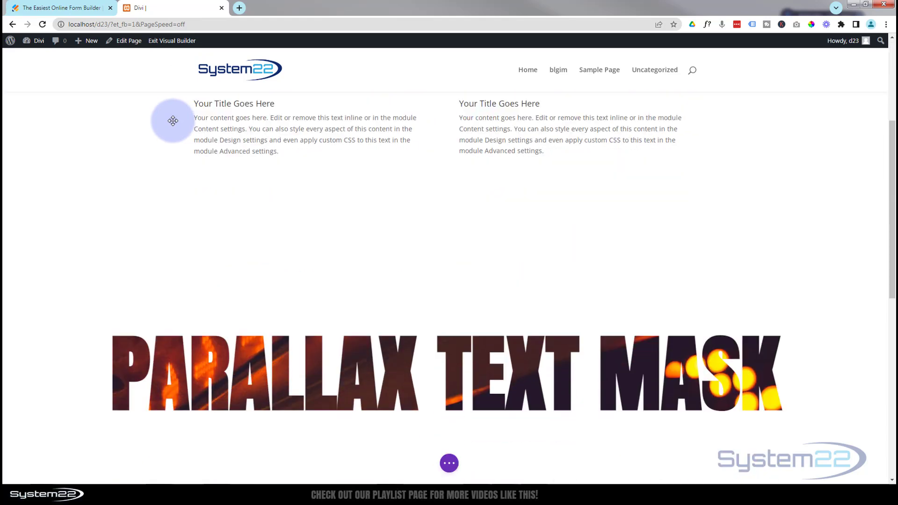
pyautogui.moveTo(352, 195)
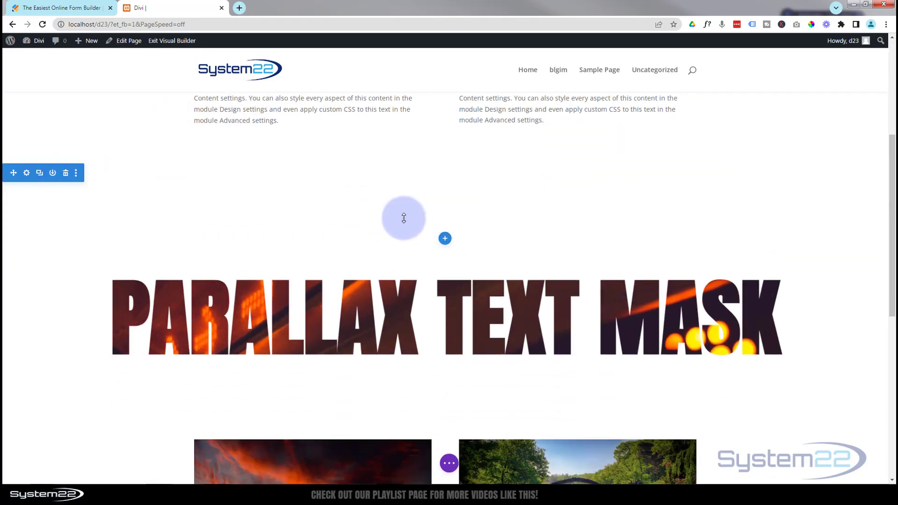
pyautogui.moveTo(427, 209)
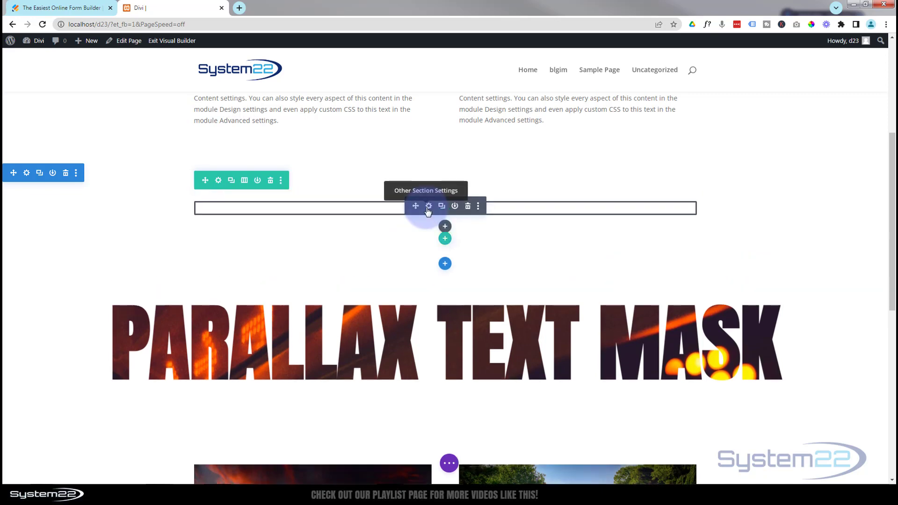
pyautogui.click(468, 207)
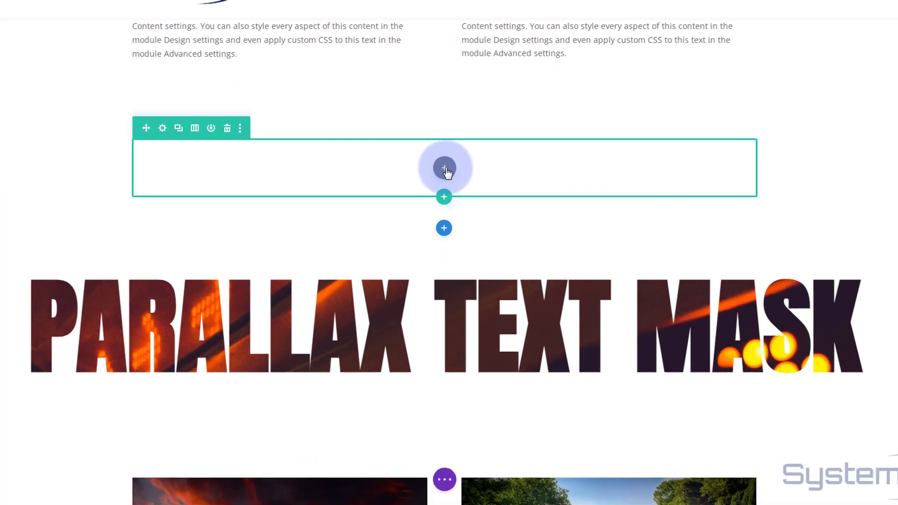
# Insert a Code module into the emptied row, paste the Jotform embed script into it and save the module
pyautogui.click(446, 213)
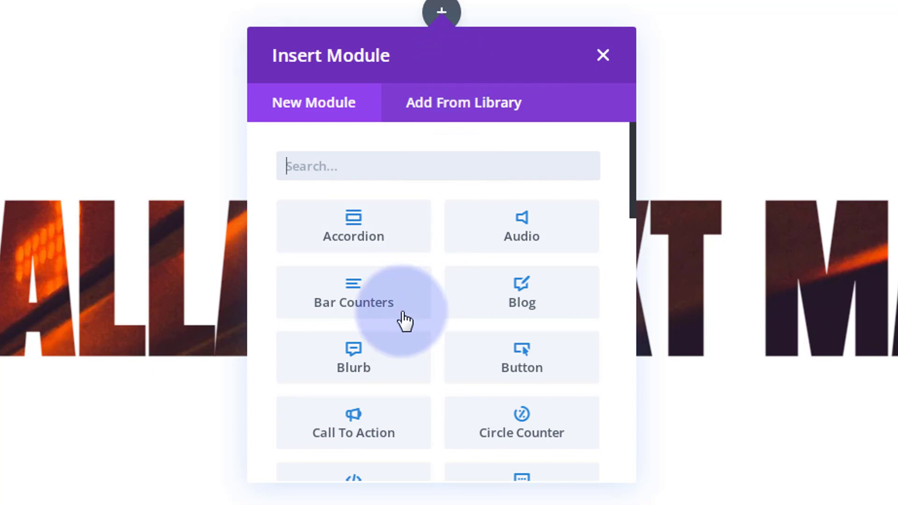
pyautogui.scroll(-4, 397, 322)
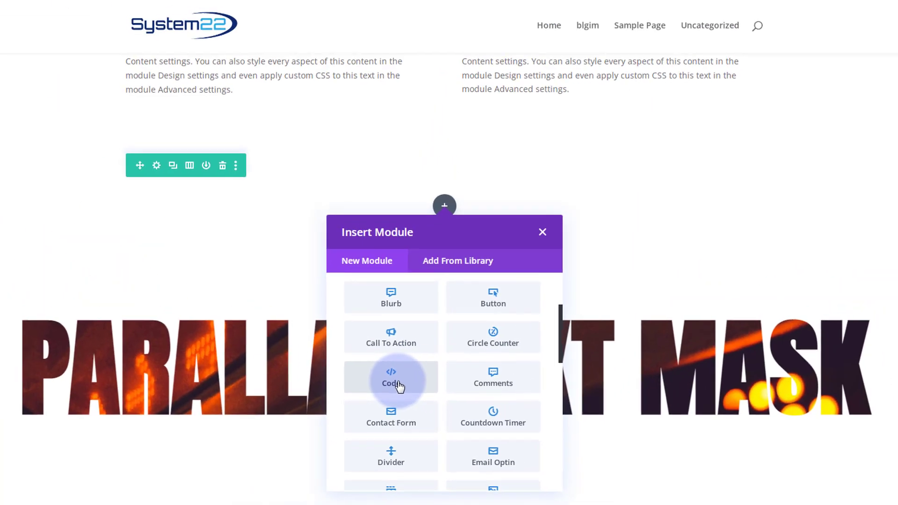
pyautogui.click(400, 320)
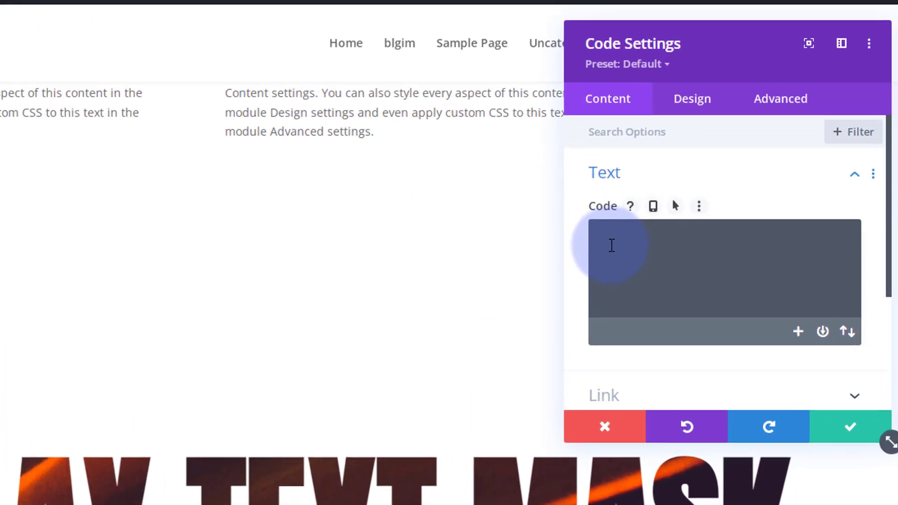
pyautogui.click(742, 165)
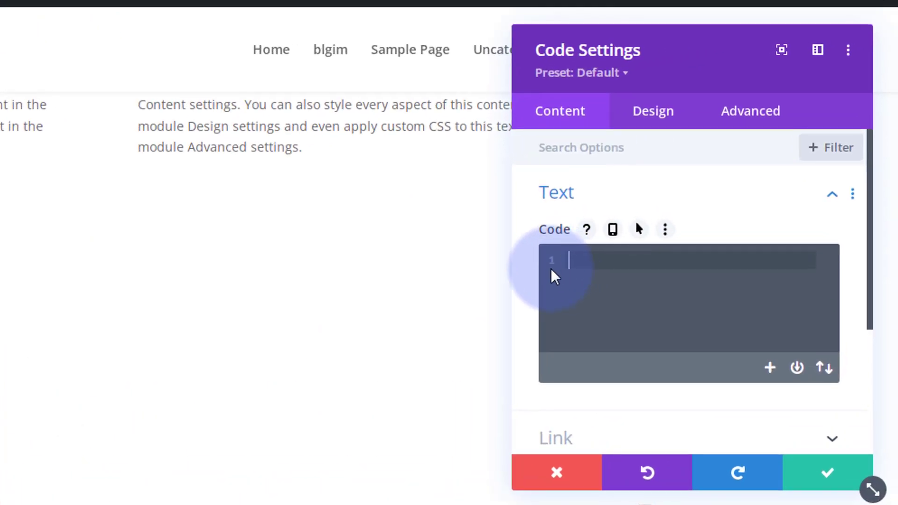
pyautogui.hotkey('ctrl', 'v')
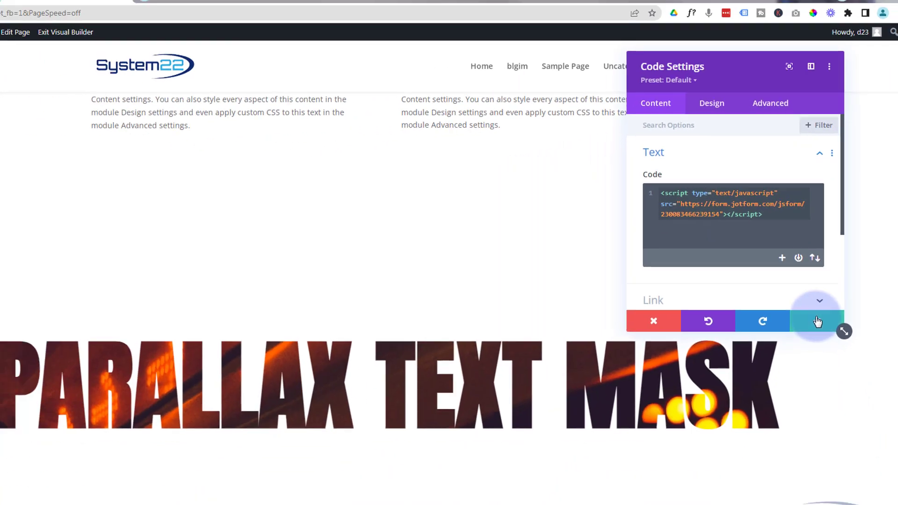
pyautogui.click(818, 322)
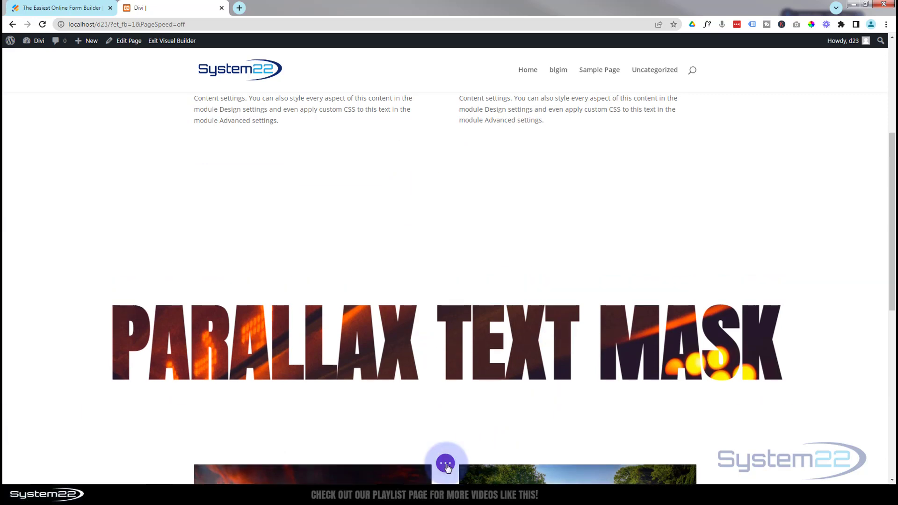
# Save the page and exit the Visual Builder
pyautogui.click(445, 464)
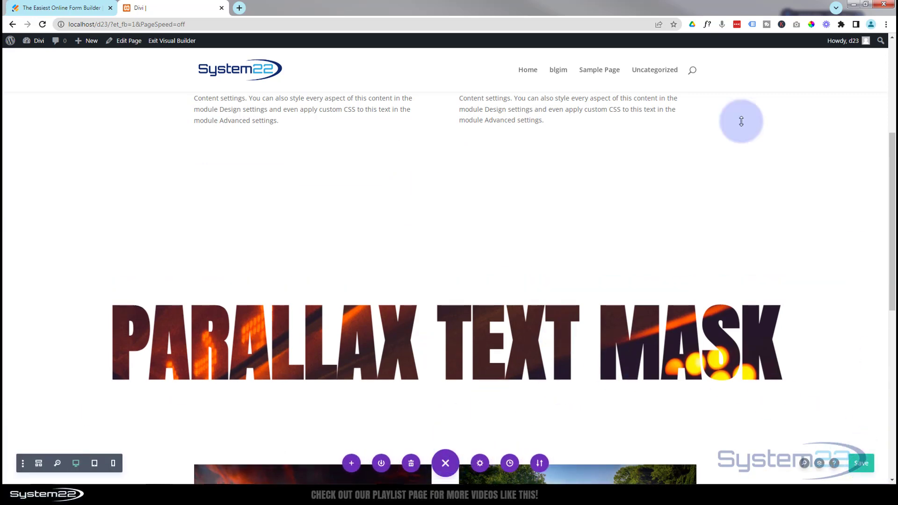
pyautogui.click(174, 42)
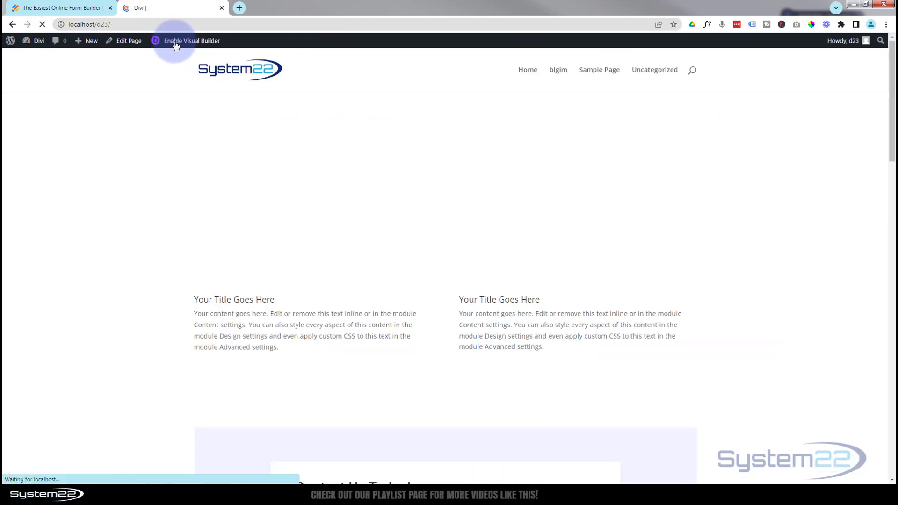
# Enter a first name and an e-mail address in the embedded contact form on the live page
pyautogui.scroll(-6, 148, 133)
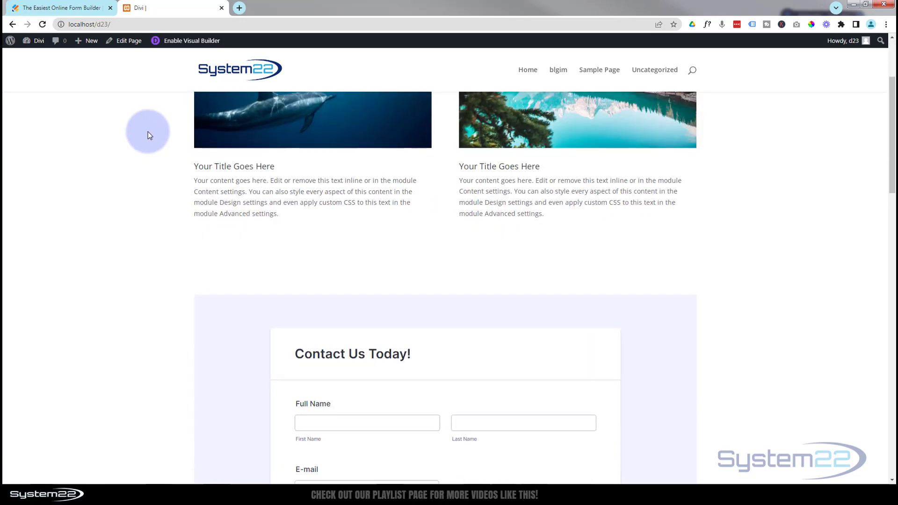
pyautogui.scroll(-1, 148, 135)
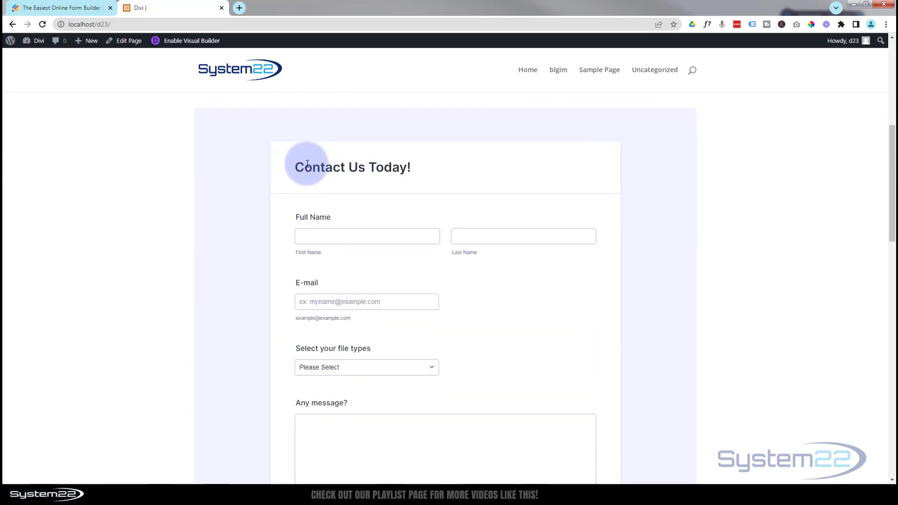
pyautogui.click(321, 235)
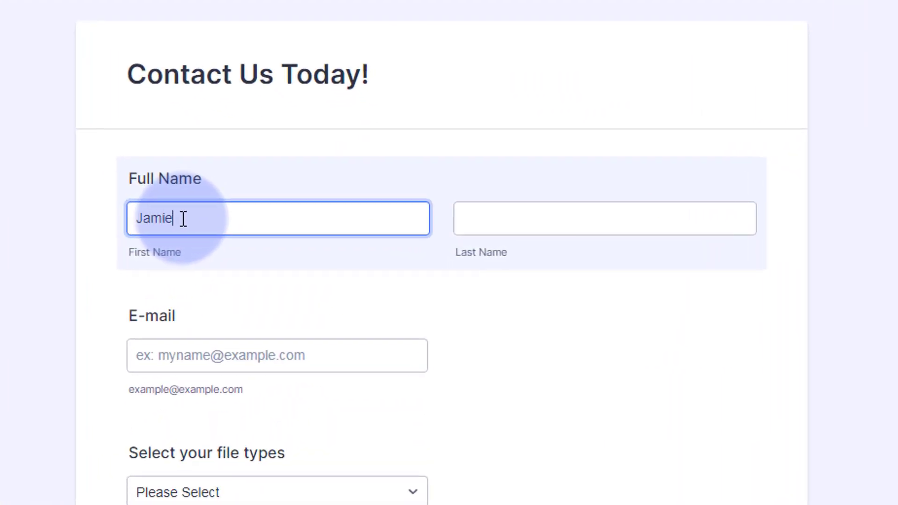
pyautogui.click(201, 361)
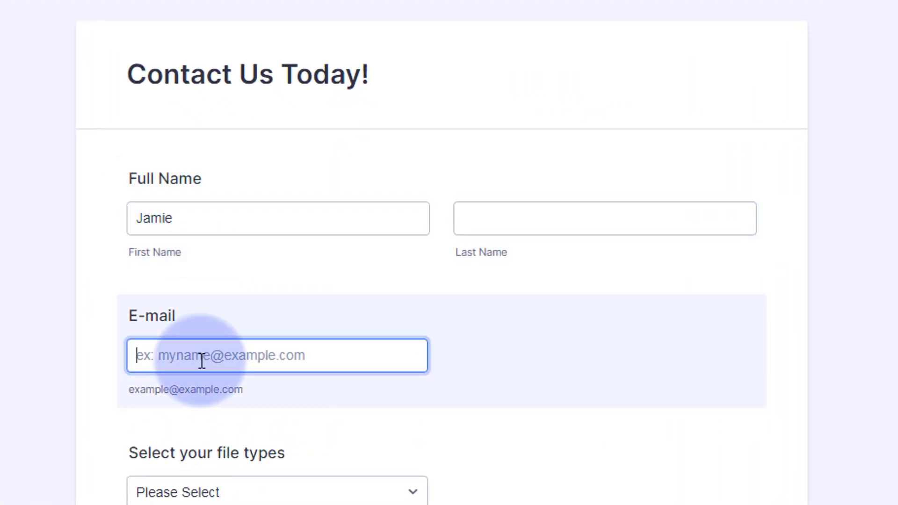
pyautogui.write('me@myemail')
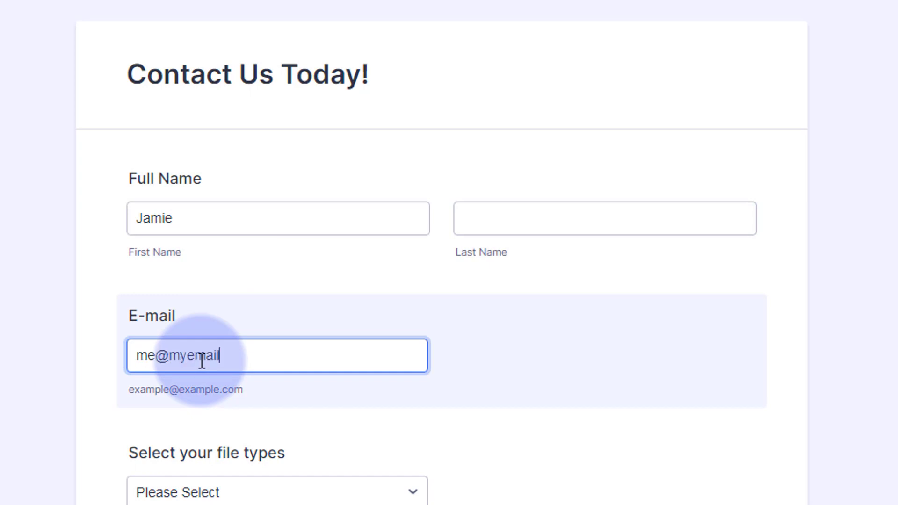
pyautogui.write('.com')
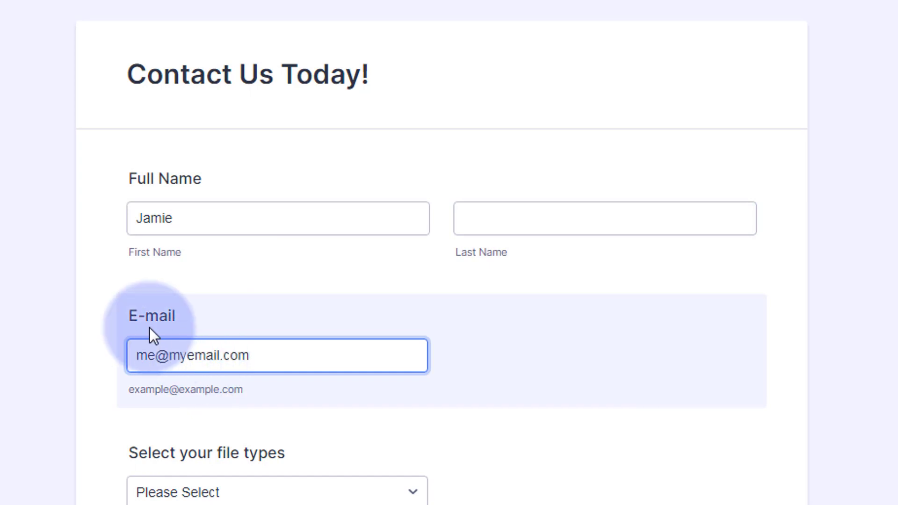
# Select Documents as the file type and enter the message "Here's my file", "Thank You" and the sender's first name on separate lines
pyautogui.scroll(-4, 149, 327)
pyautogui.scroll(-2, 151, 324)
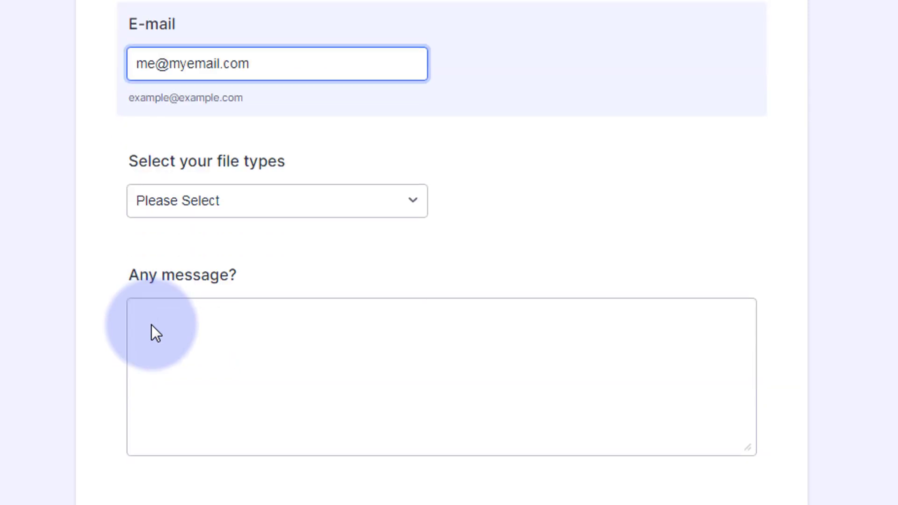
pyautogui.click(410, 199)
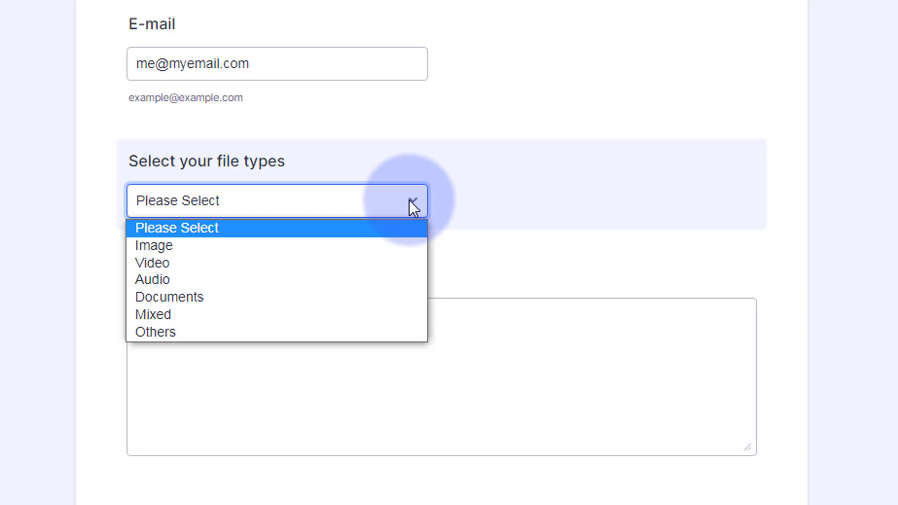
pyautogui.click(206, 297)
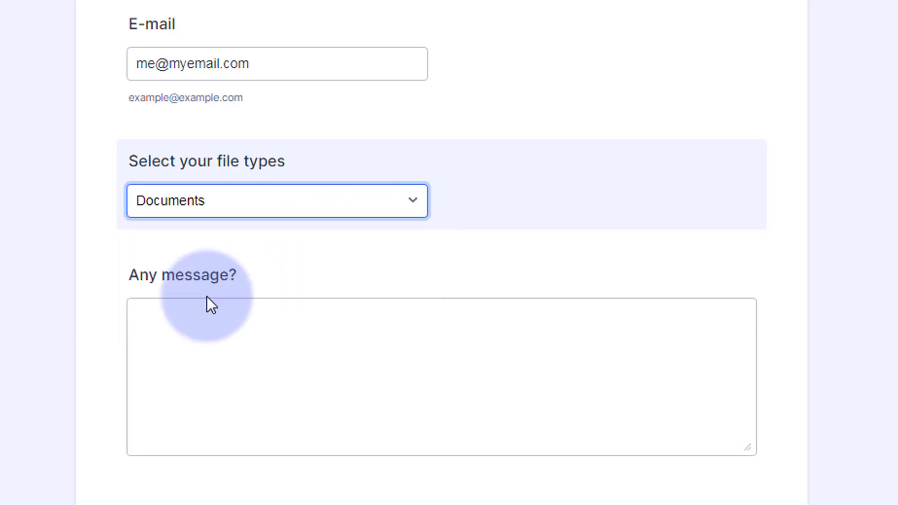
pyautogui.click(240, 285)
pyautogui.scroll(-4, 245, 273)
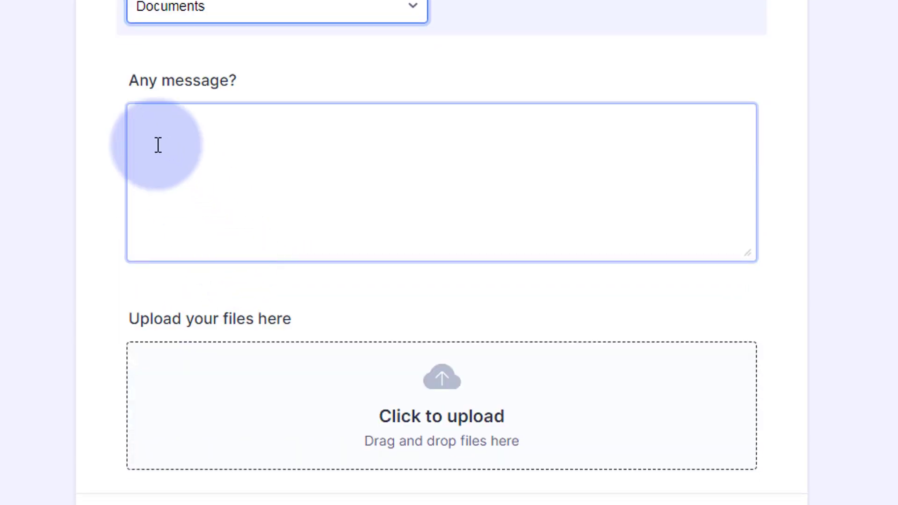
pyautogui.click(158, 146)
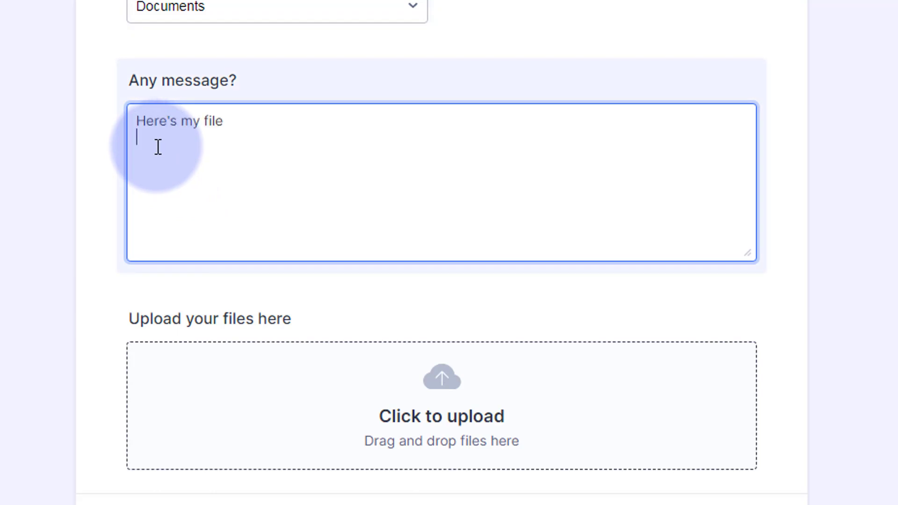
pyautogui.press('Return')
pyautogui.write('Jamie')
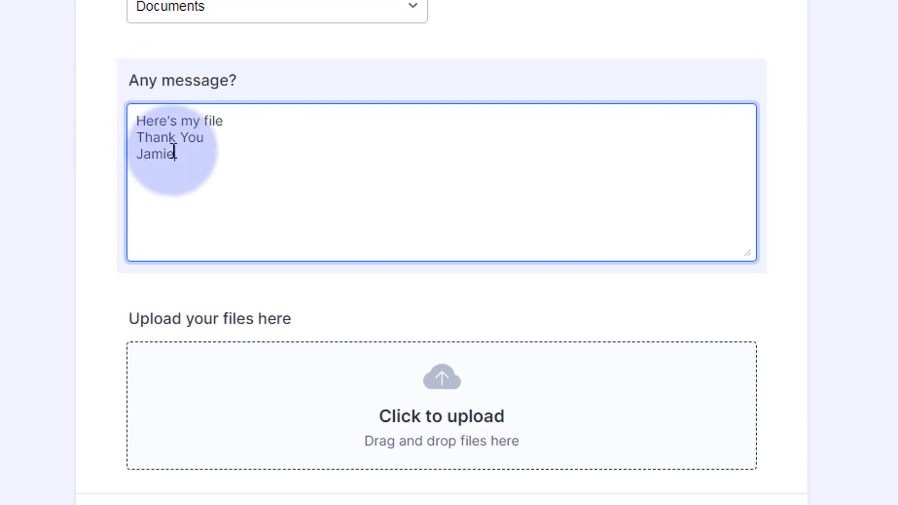
# Add yt tips.docx to the form's file upload area and submit the form
pyautogui.scroll(-2, 207, 153)
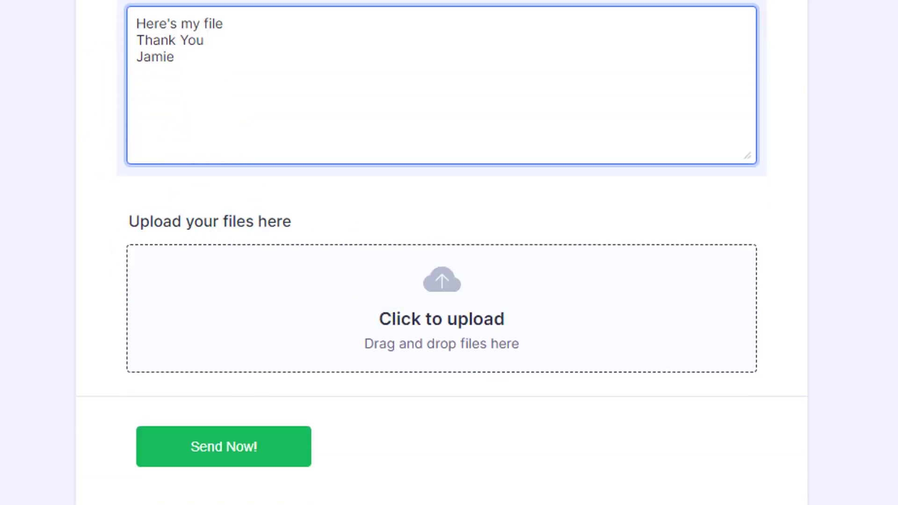
pyautogui.moveTo(1, 412); pyautogui.dragTo(471, 332)
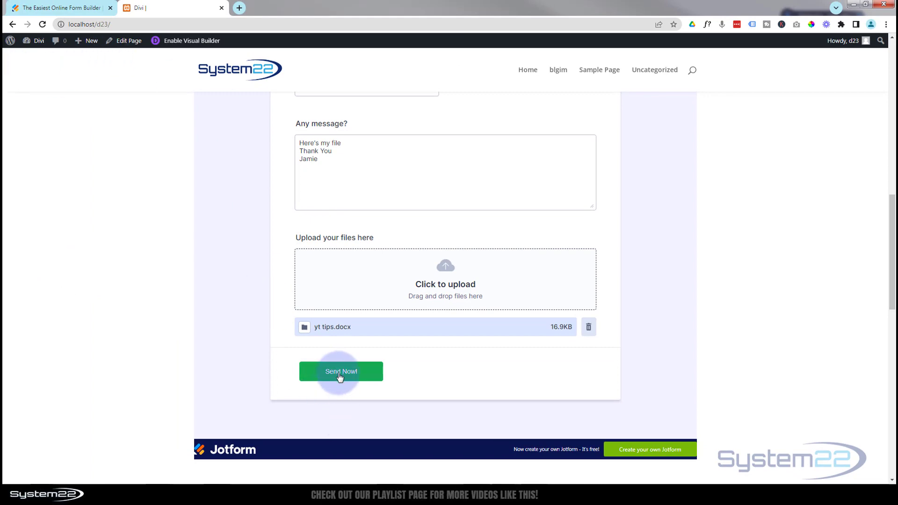
pyautogui.click(340, 372)
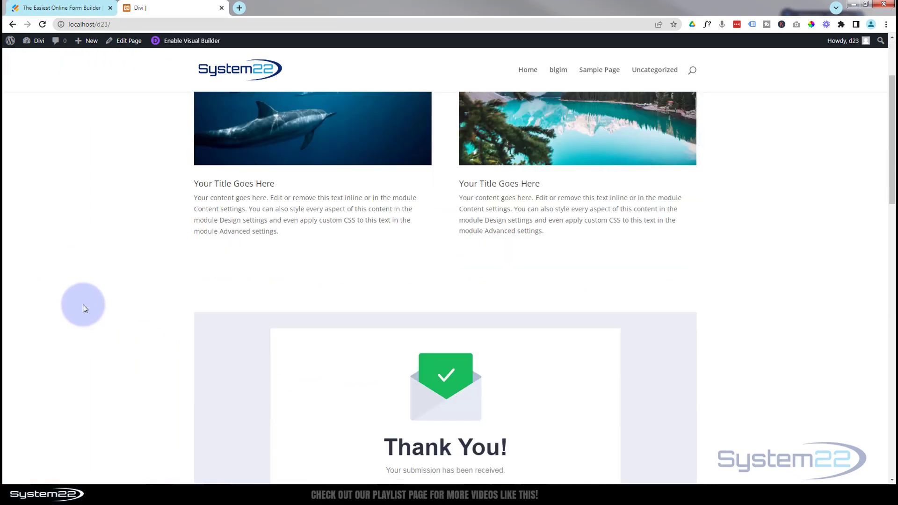
pyautogui.scroll(-4, 82, 305)
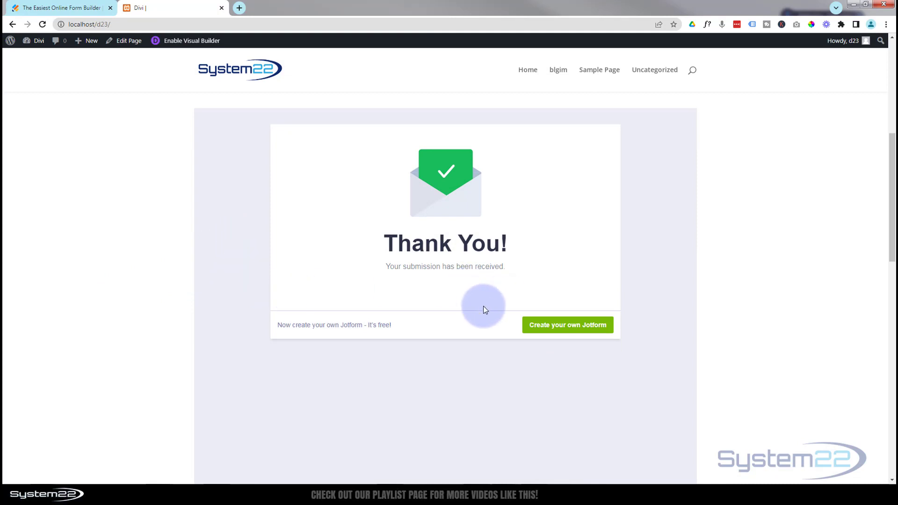
pyautogui.scroll(-2, 478, 307)
pyautogui.scroll(1, 478, 307)
pyautogui.scroll(2, 479, 307)
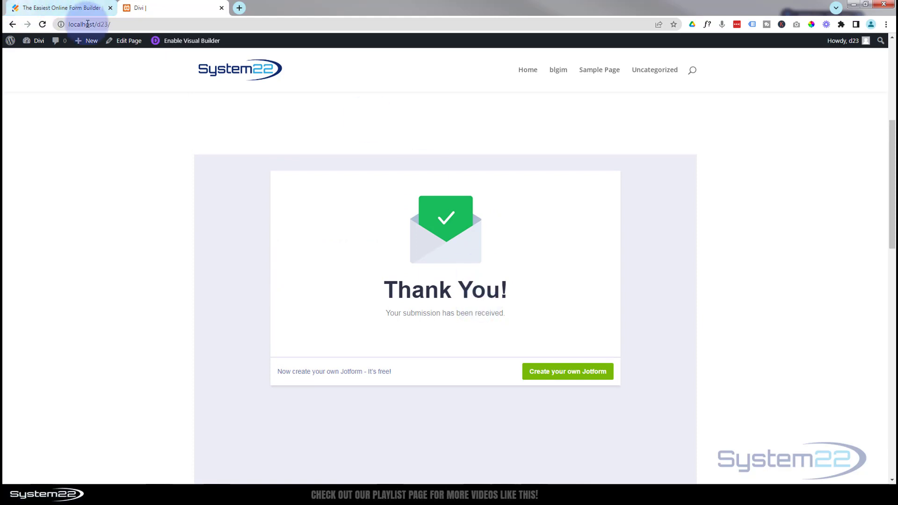
# Switch back to the Jotform builder, open the Form Designer and examine its color and style options
pyautogui.click(68, 8)
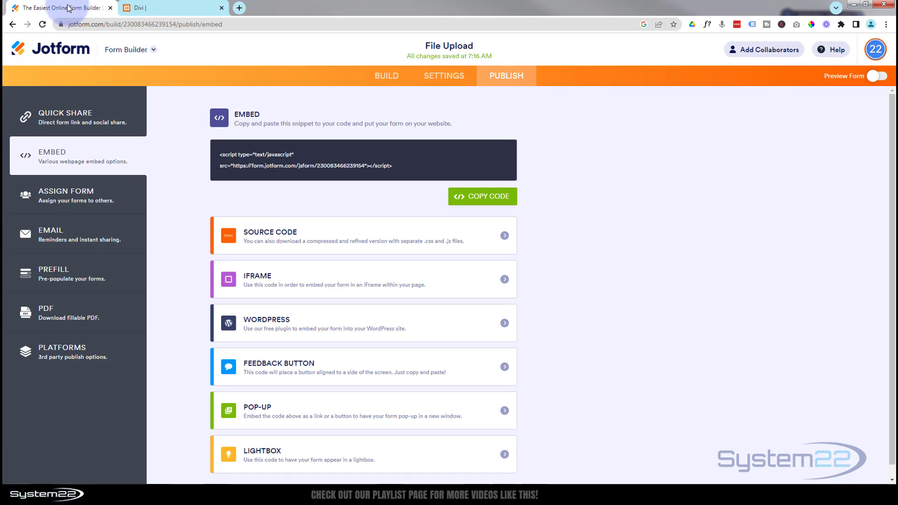
pyautogui.click(383, 79)
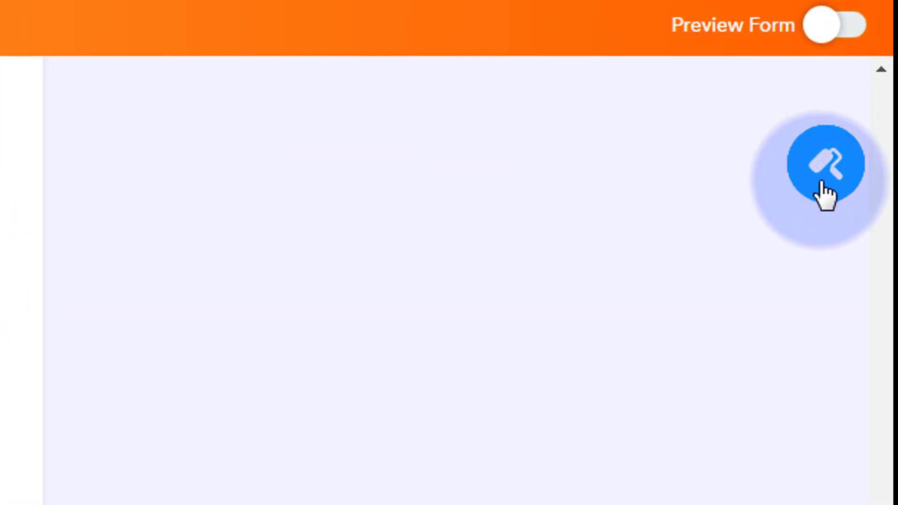
pyautogui.click(839, 182)
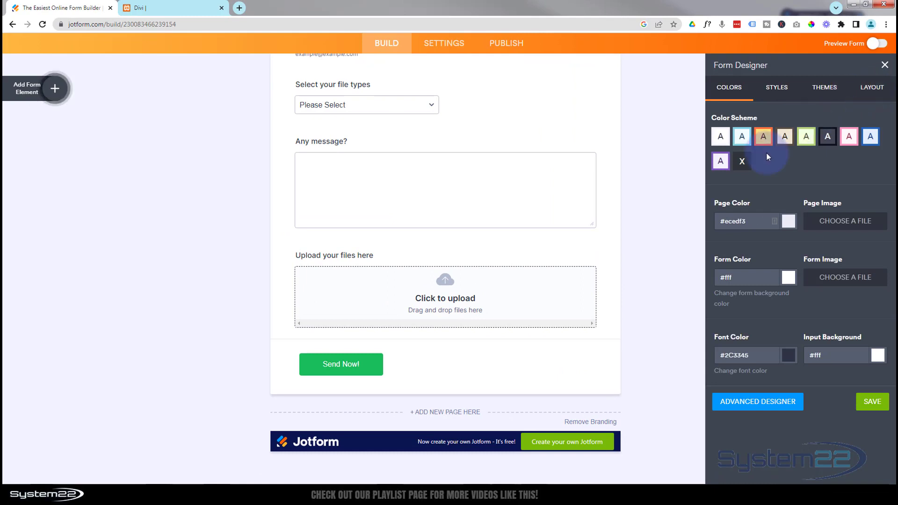
pyautogui.click(731, 90)
pyautogui.click(775, 91)
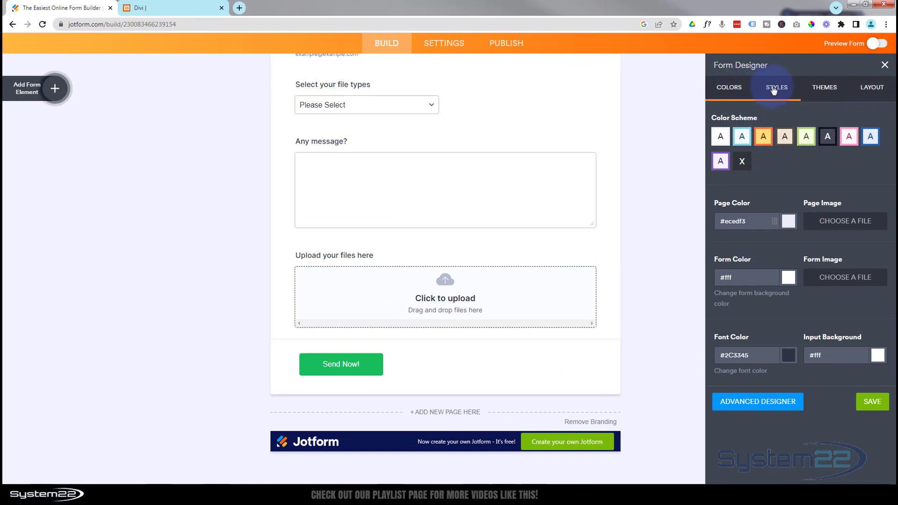
pyautogui.scroll(-2, 791, 401)
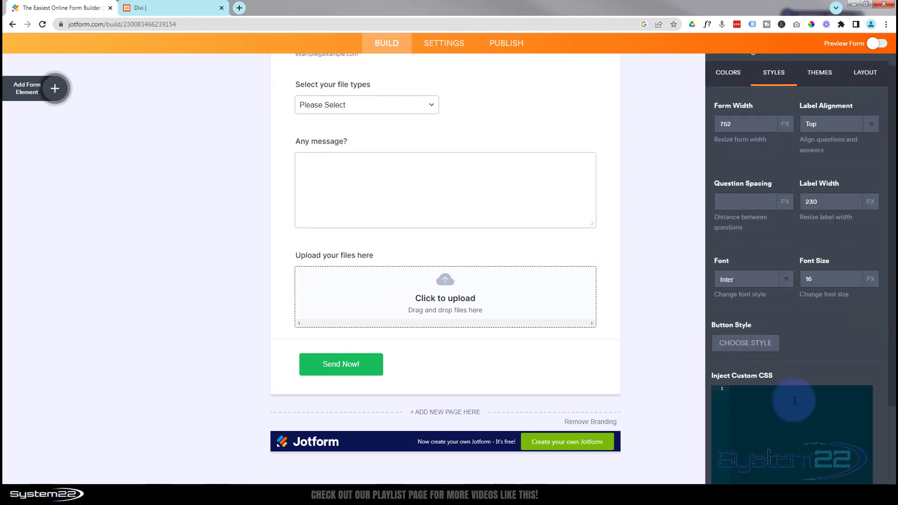
pyautogui.scroll(5, 511, 242)
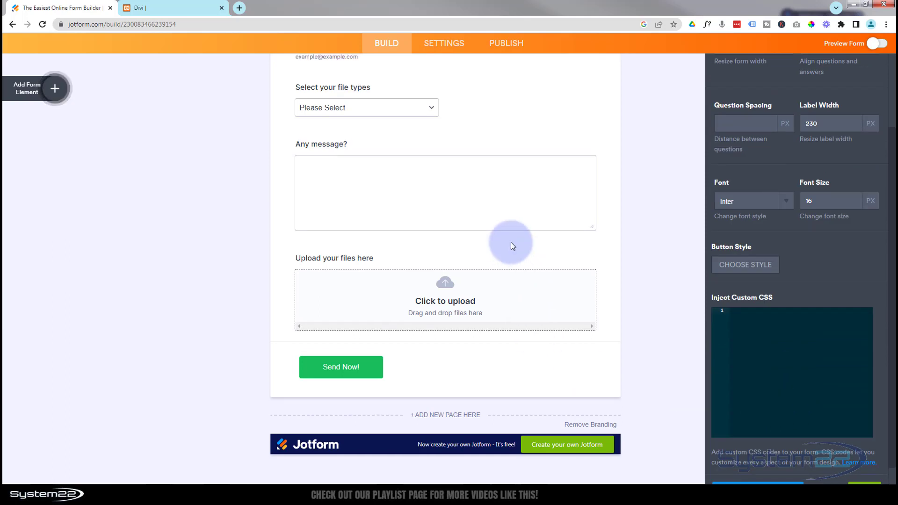
pyautogui.scroll(5, 735, 224)
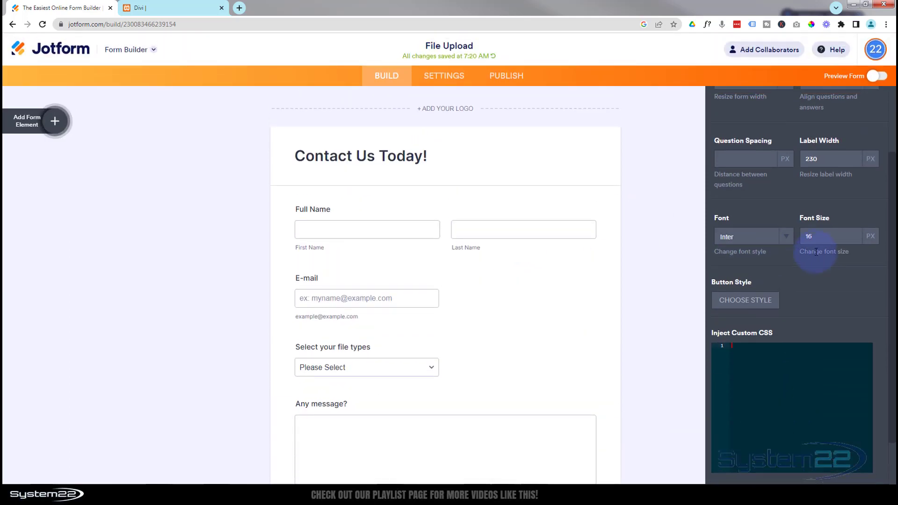
# Apply the Simplicity theme to the form and check the restyled fields and submit button
pyautogui.click(822, 124)
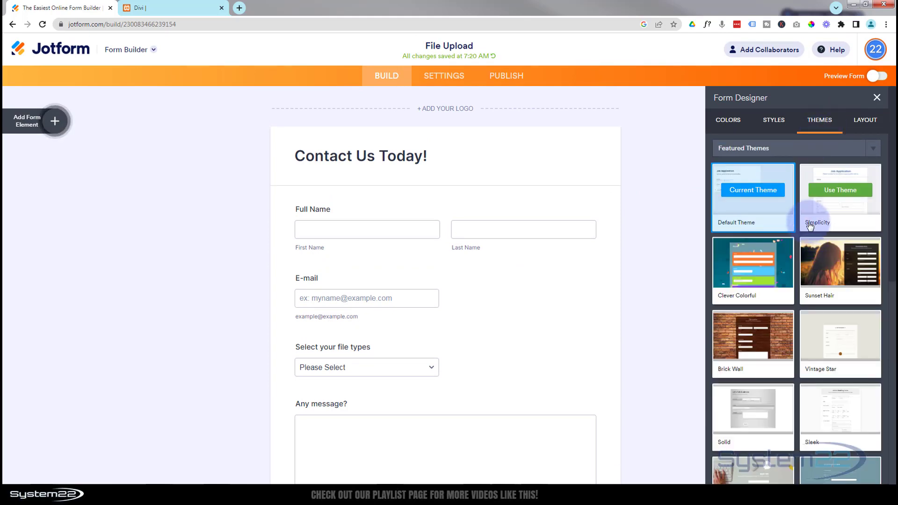
pyautogui.click(837, 193)
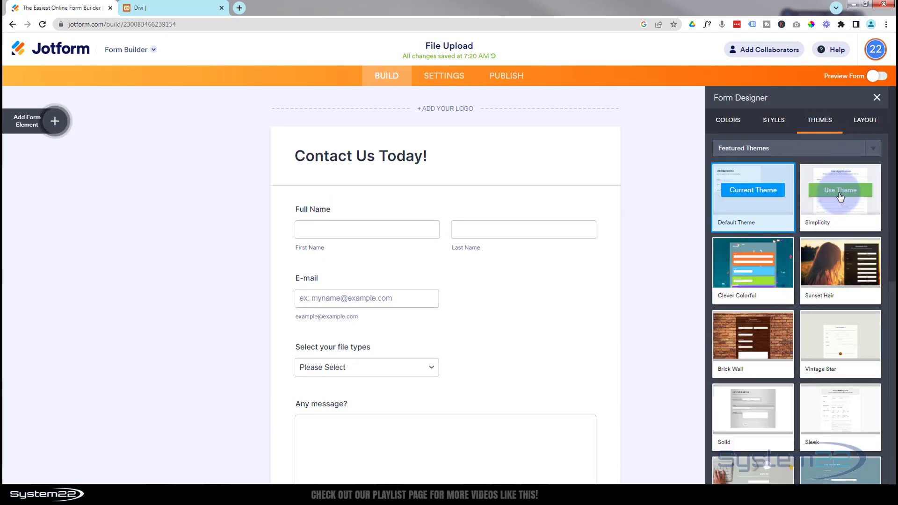
pyautogui.scroll(-5, 611, 272)
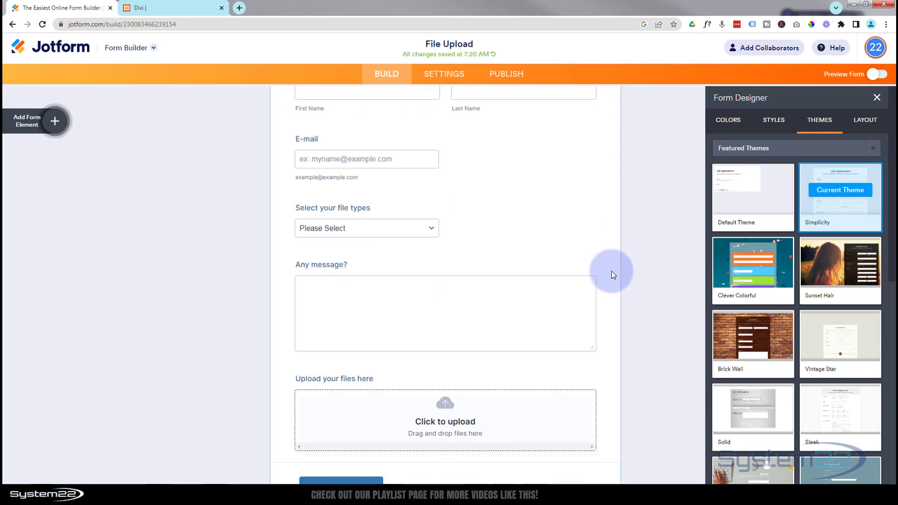
pyautogui.scroll(2, 594, 315)
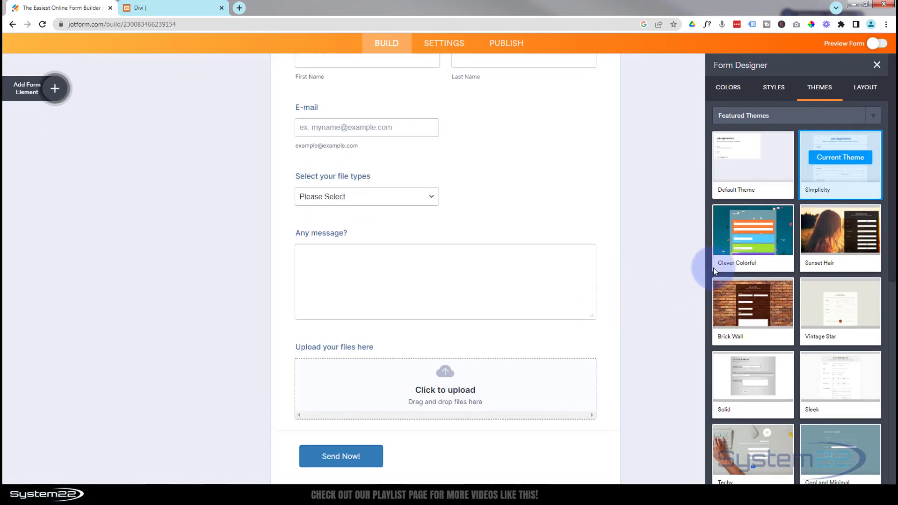
pyautogui.scroll(-4, 759, 272)
pyautogui.scroll(4, 759, 270)
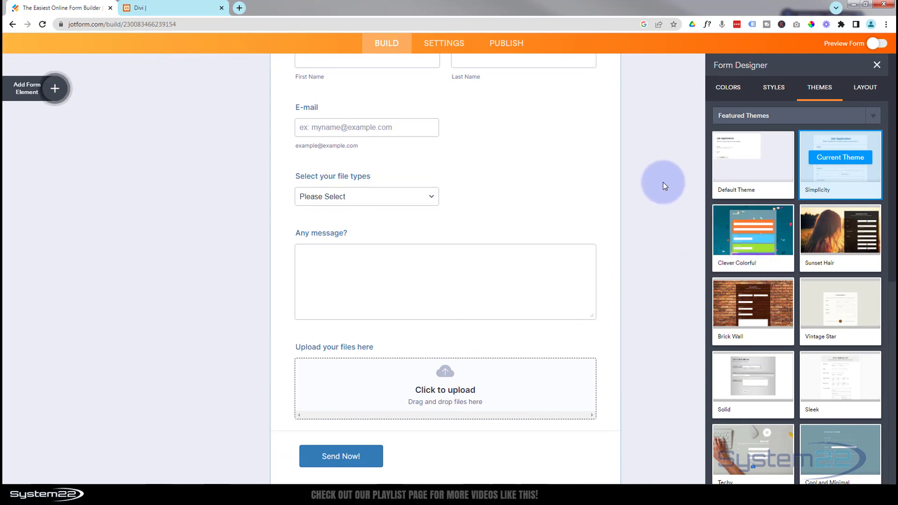
pyautogui.scroll(-3, 664, 187)
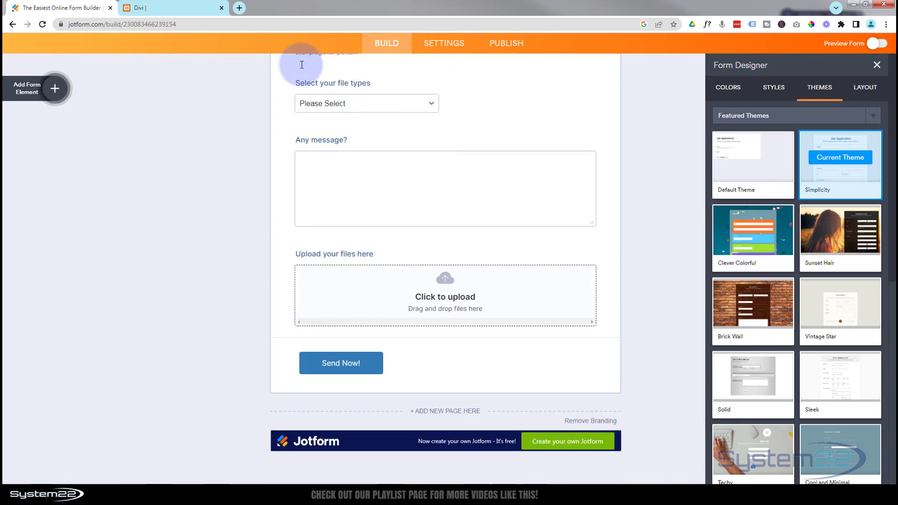
# Follow the form's Remove Branding option to the account upgrade page and compare the limits and prices of the Jotform plans
pyautogui.click(159, 7)
pyautogui.scroll(-8, 266, 279)
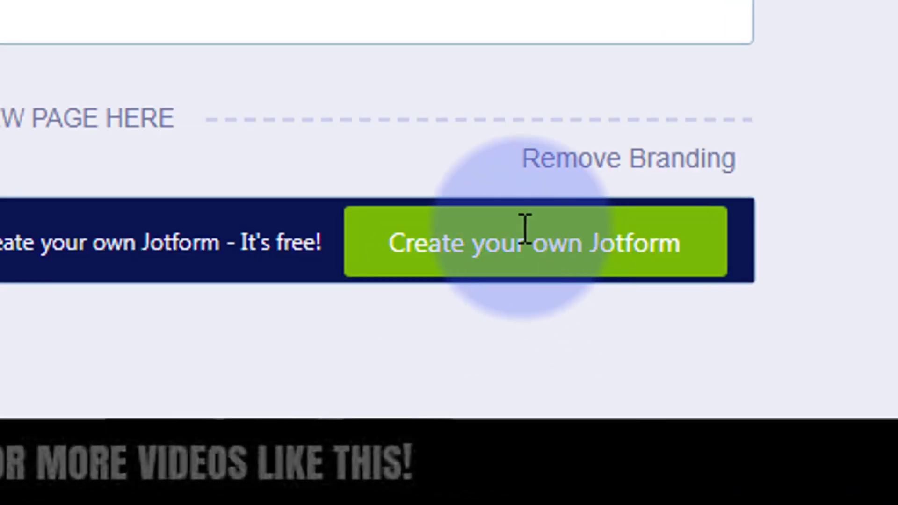
pyautogui.click(574, 161)
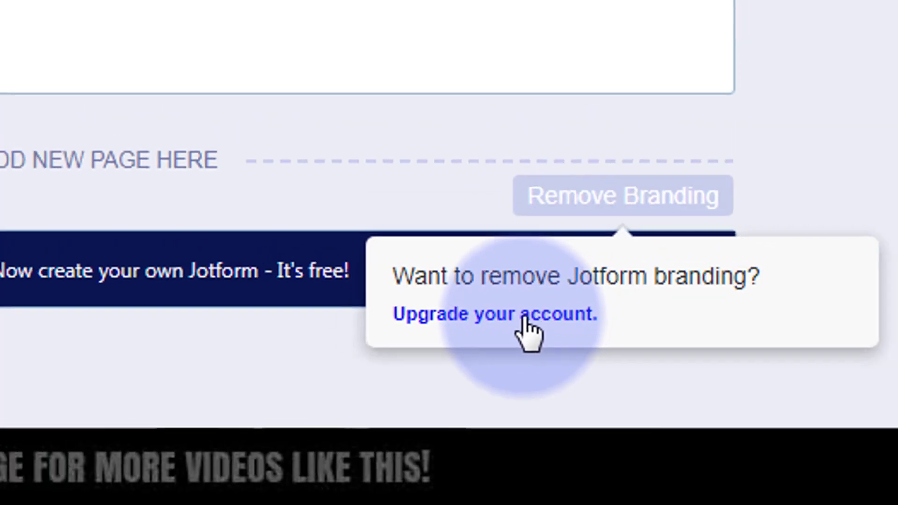
pyautogui.click(529, 291)
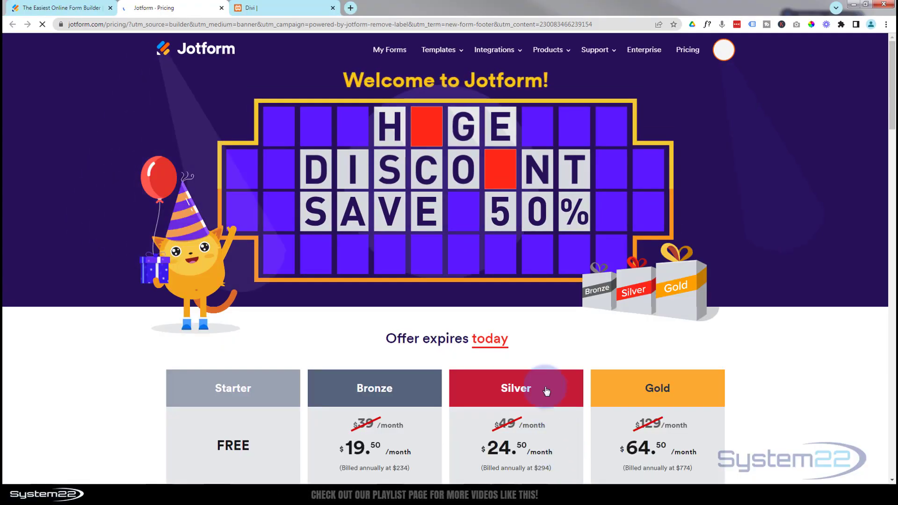
pyautogui.scroll(-6, 543, 391)
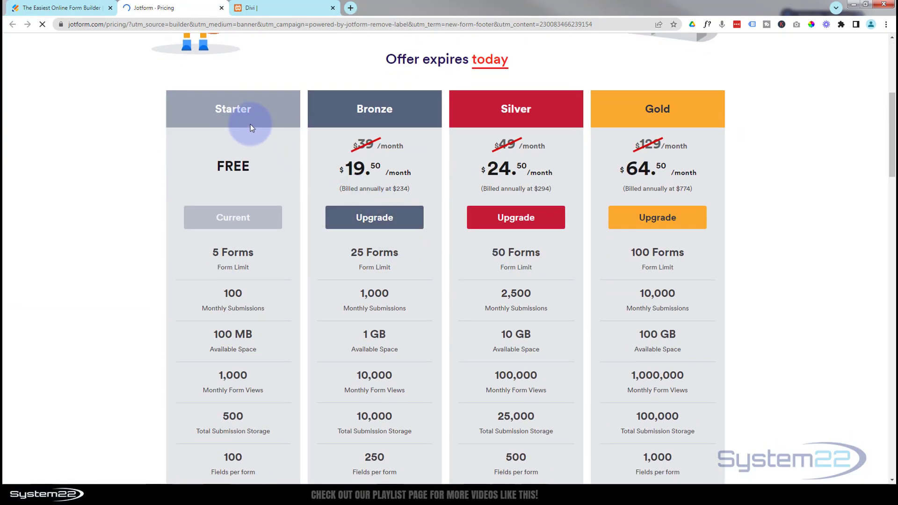
pyautogui.scroll(-2, 108, 220)
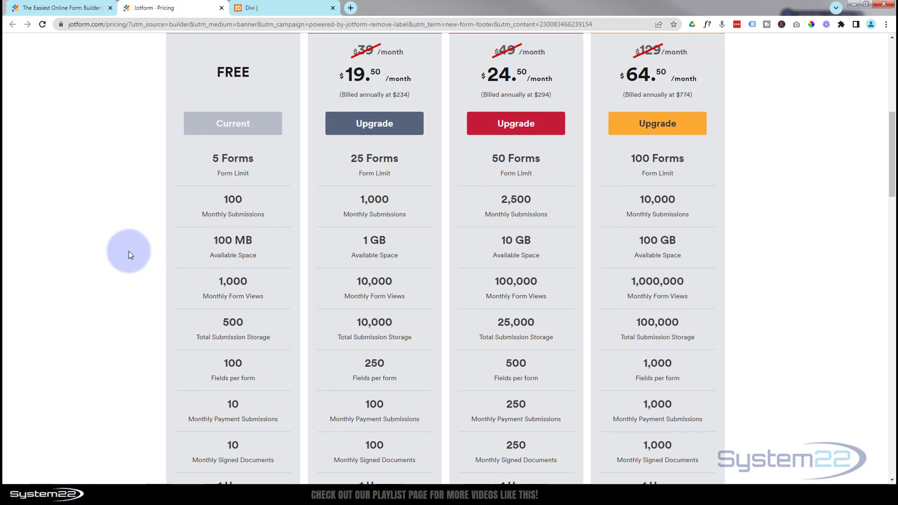
# Look over the limits and prices of the Jotform plans, and return to the form builder
pyautogui.scroll(-4, 130, 254)
pyautogui.scroll(7, 129, 254)
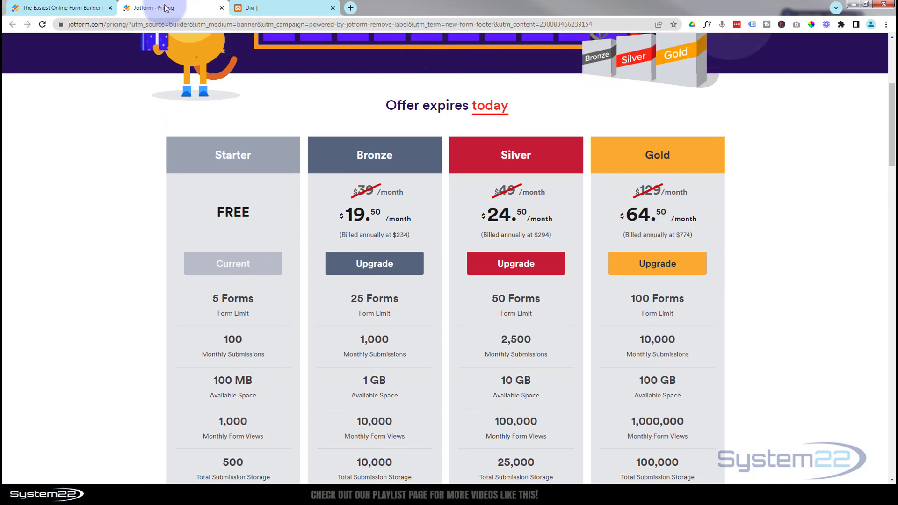
pyautogui.click(74, 8)
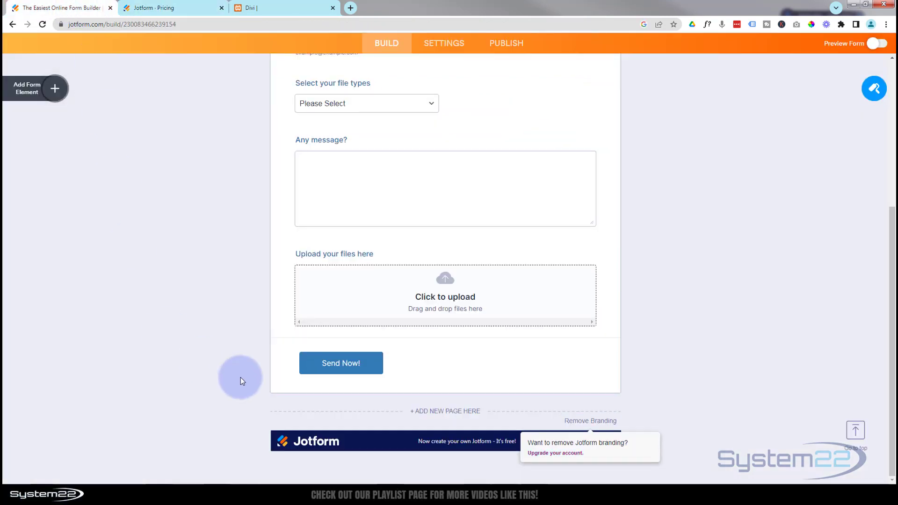
# Switch to the Divi page and look over the embedded contact form from its heading to the submit button
pyautogui.click(284, 8)
pyautogui.scroll(12, 153, 251)
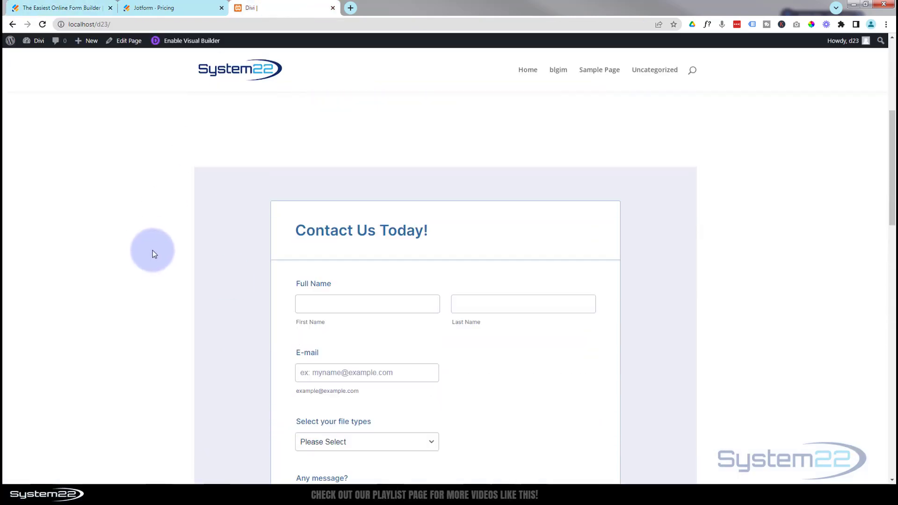
pyautogui.scroll(-7, 152, 250)
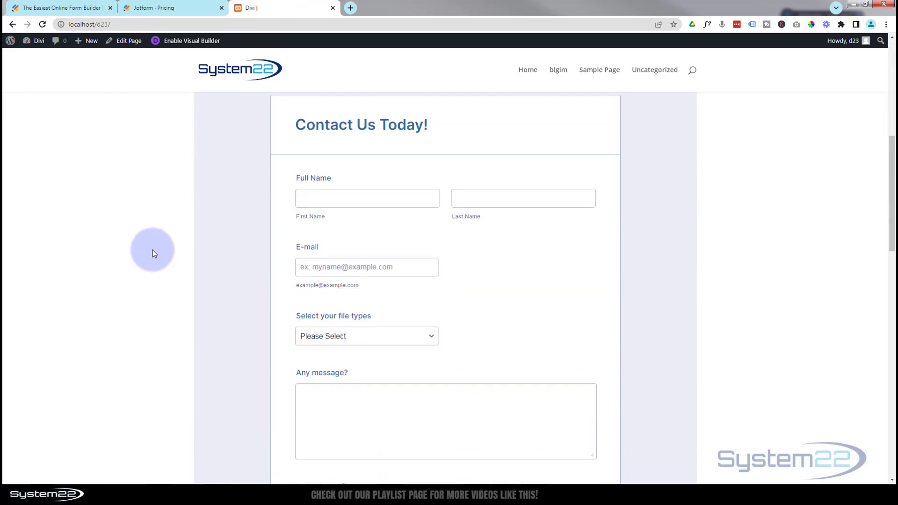
pyautogui.scroll(-4, 154, 254)
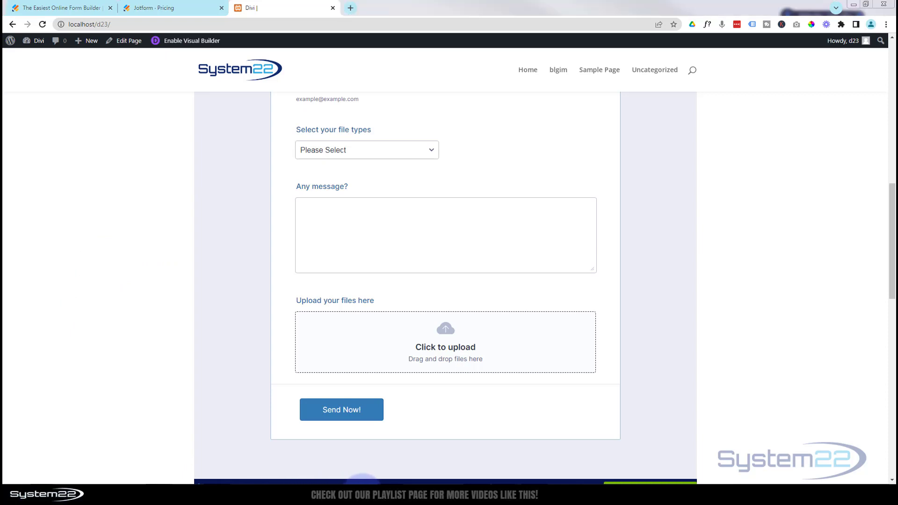
# Switch to the mail client, follow the Jotform notification's link to edit the submission, and review the submitted name, e-mail and message
pyautogui.click(362, 495)
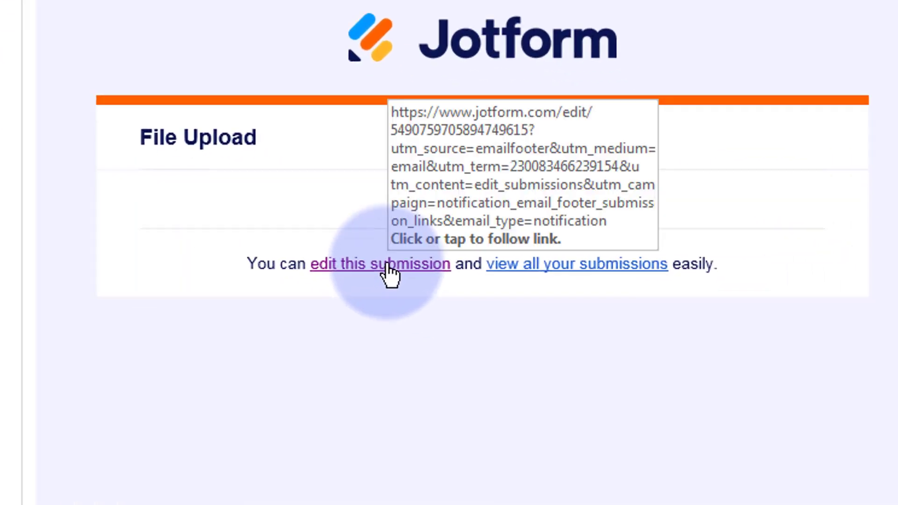
pyautogui.click(545, 339)
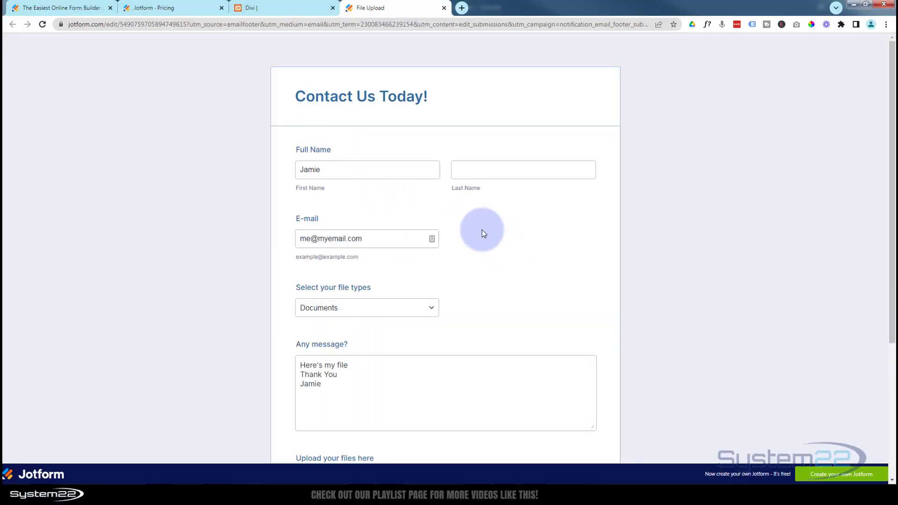
pyautogui.click(308, 175)
pyautogui.click(358, 241)
pyautogui.scroll(-3, 374, 252)
pyautogui.click(375, 255)
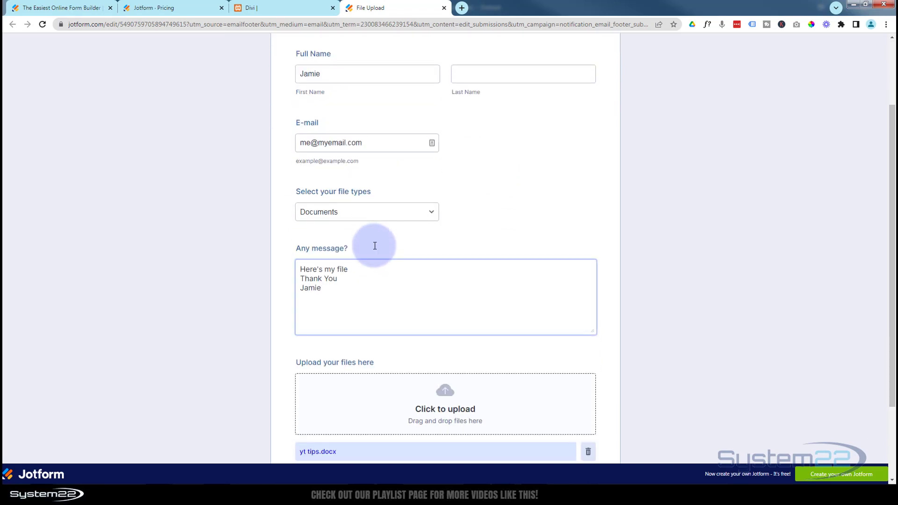
# Download the uploaded yt tips.docx from the submission and open the downloaded copy
pyautogui.click(277, 193)
pyautogui.scroll(-1, 291, 311)
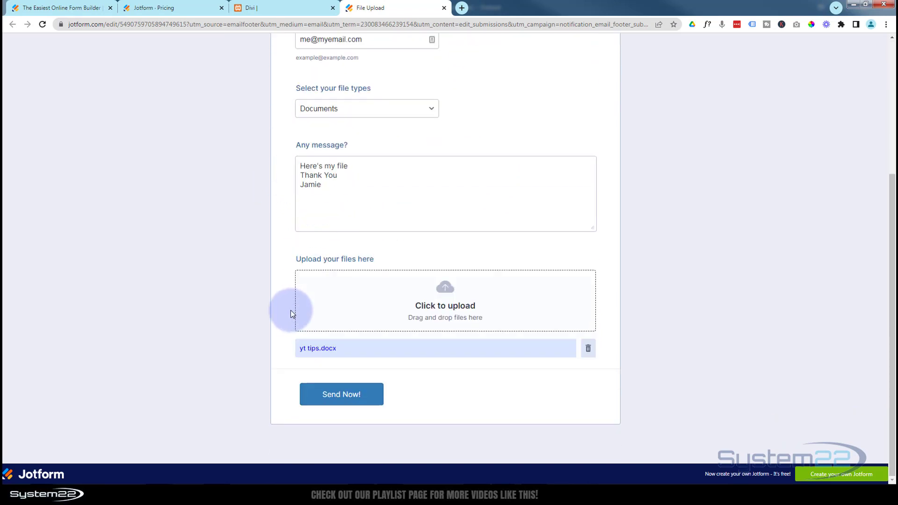
pyautogui.click(321, 352)
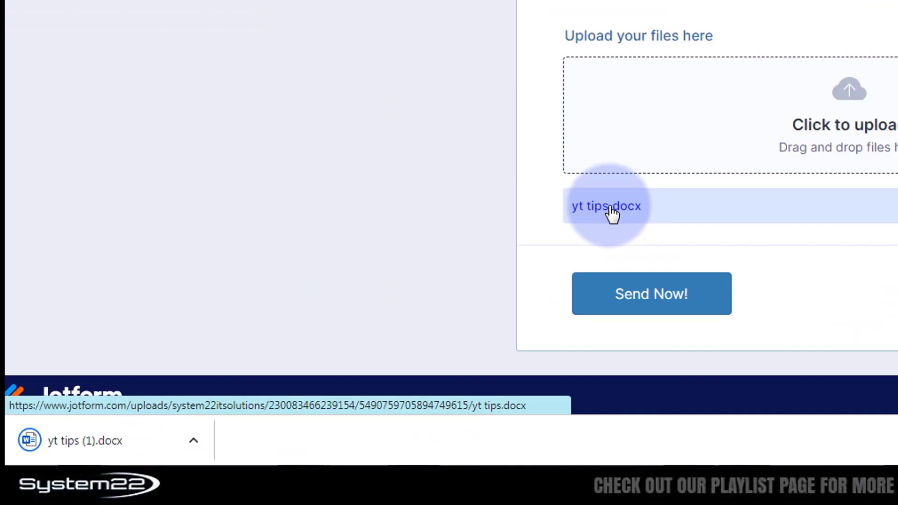
pyautogui.click(106, 444)
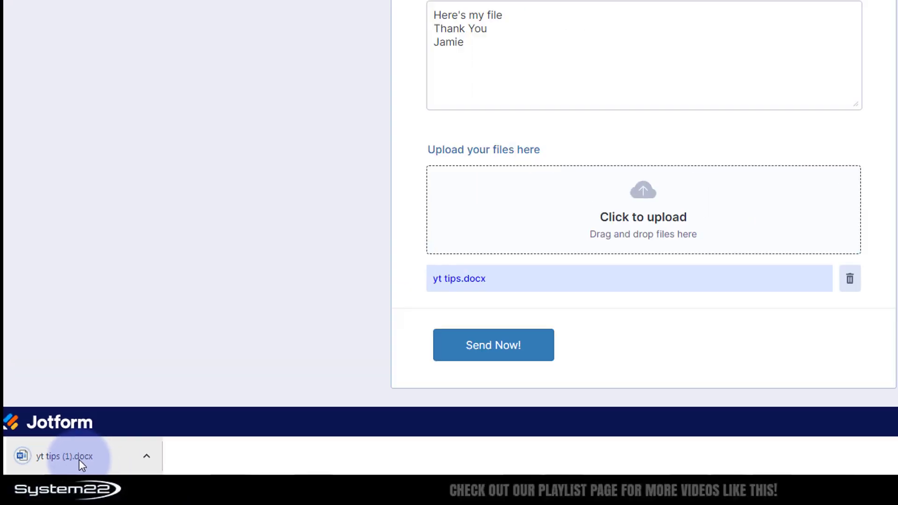
# Return to the Divi page and review the whole embedded contact form together with the page content above it
pyautogui.click(266, 8)
pyautogui.scroll(-2, 164, 204)
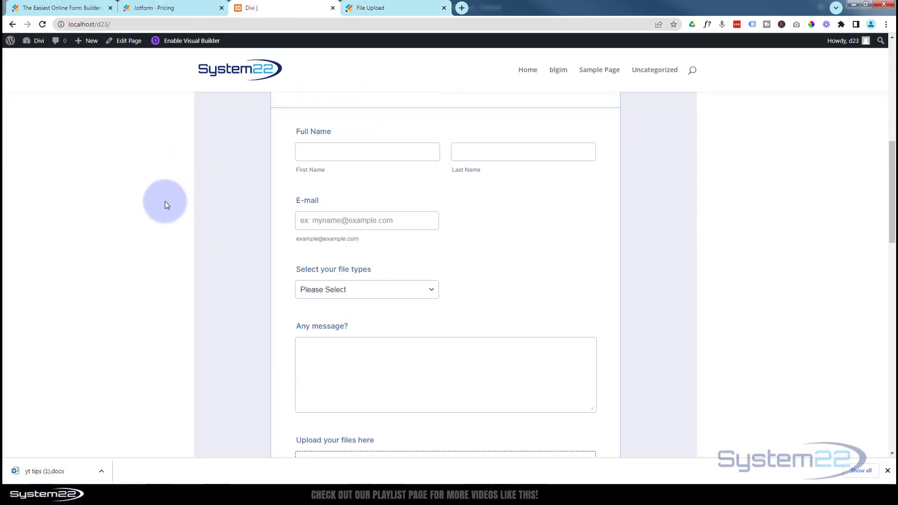
pyautogui.scroll(-4, 164, 204)
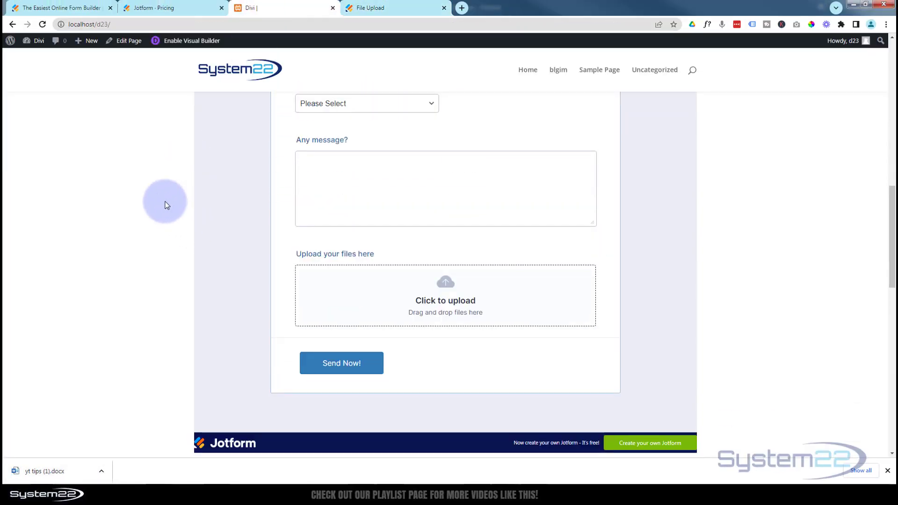
pyautogui.scroll(10, 165, 205)
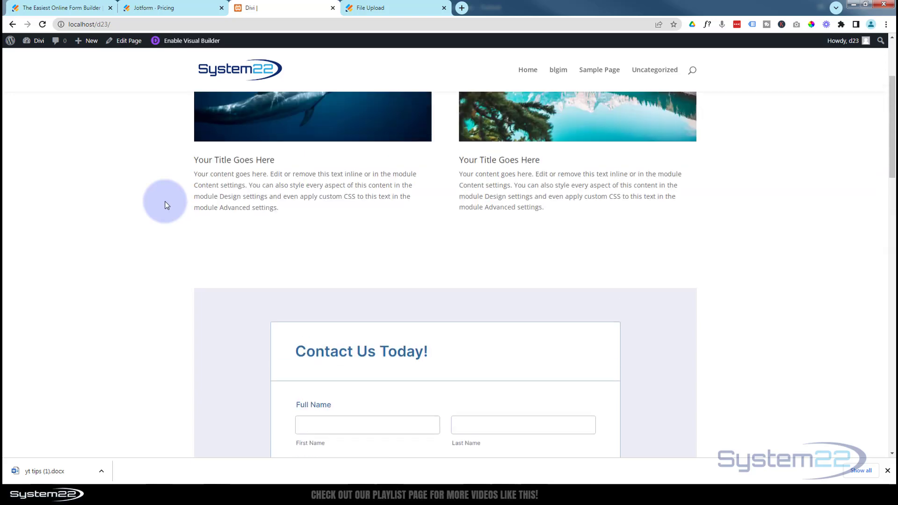
pyautogui.scroll(2, 165, 205)
pyautogui.scroll(-6, 164, 205)
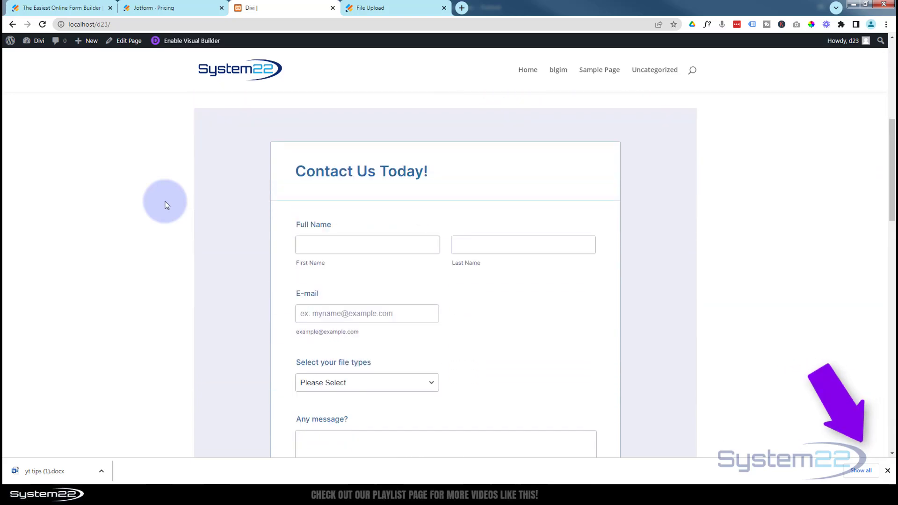
pyautogui.scroll(-5, 165, 205)
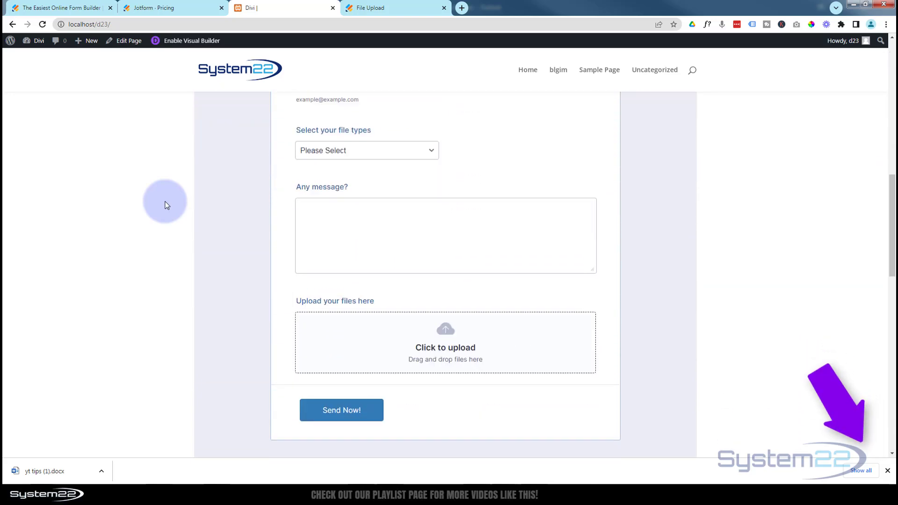